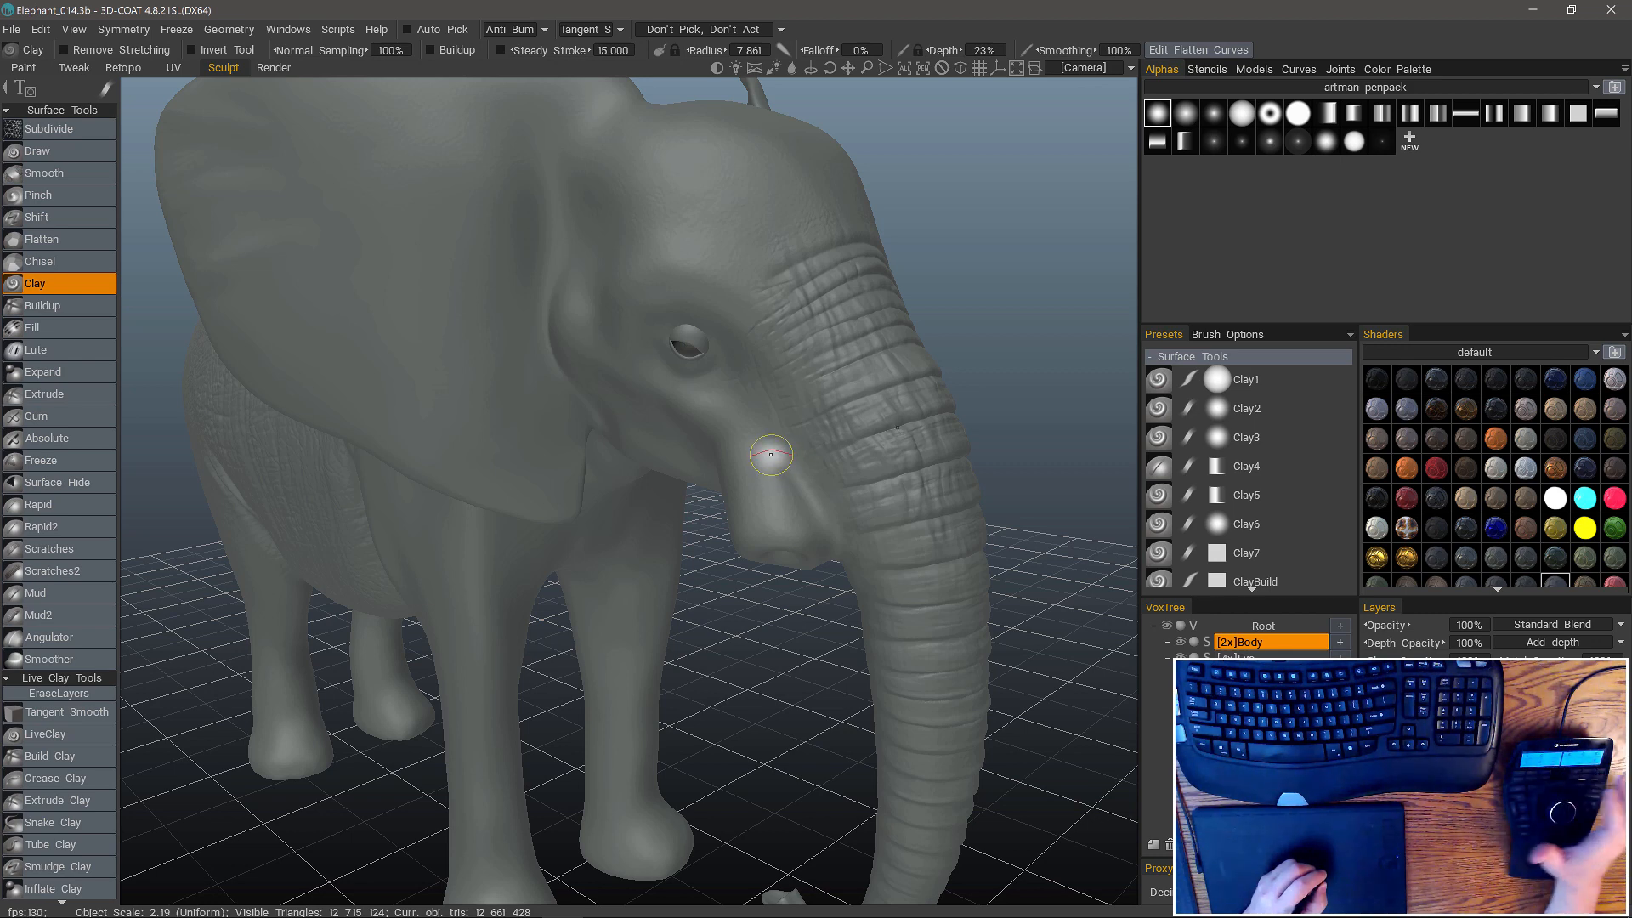
# Switch from the Sculpt workspace to Paint and return to Sculpt.
pyautogui.press('F1')
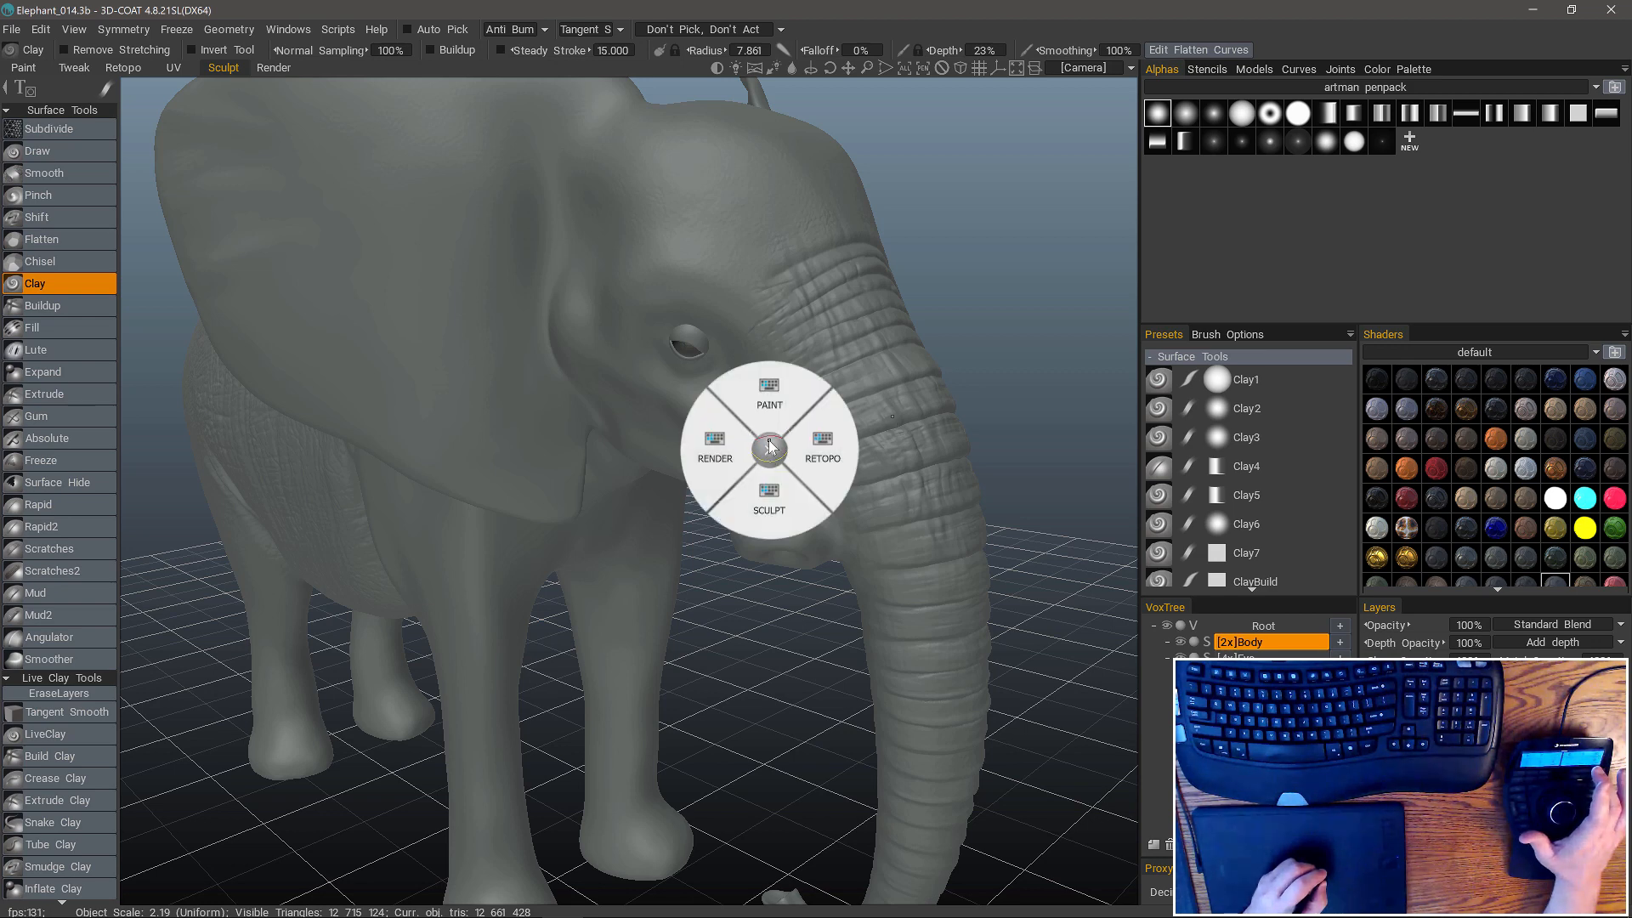
pyautogui.click(769, 397)
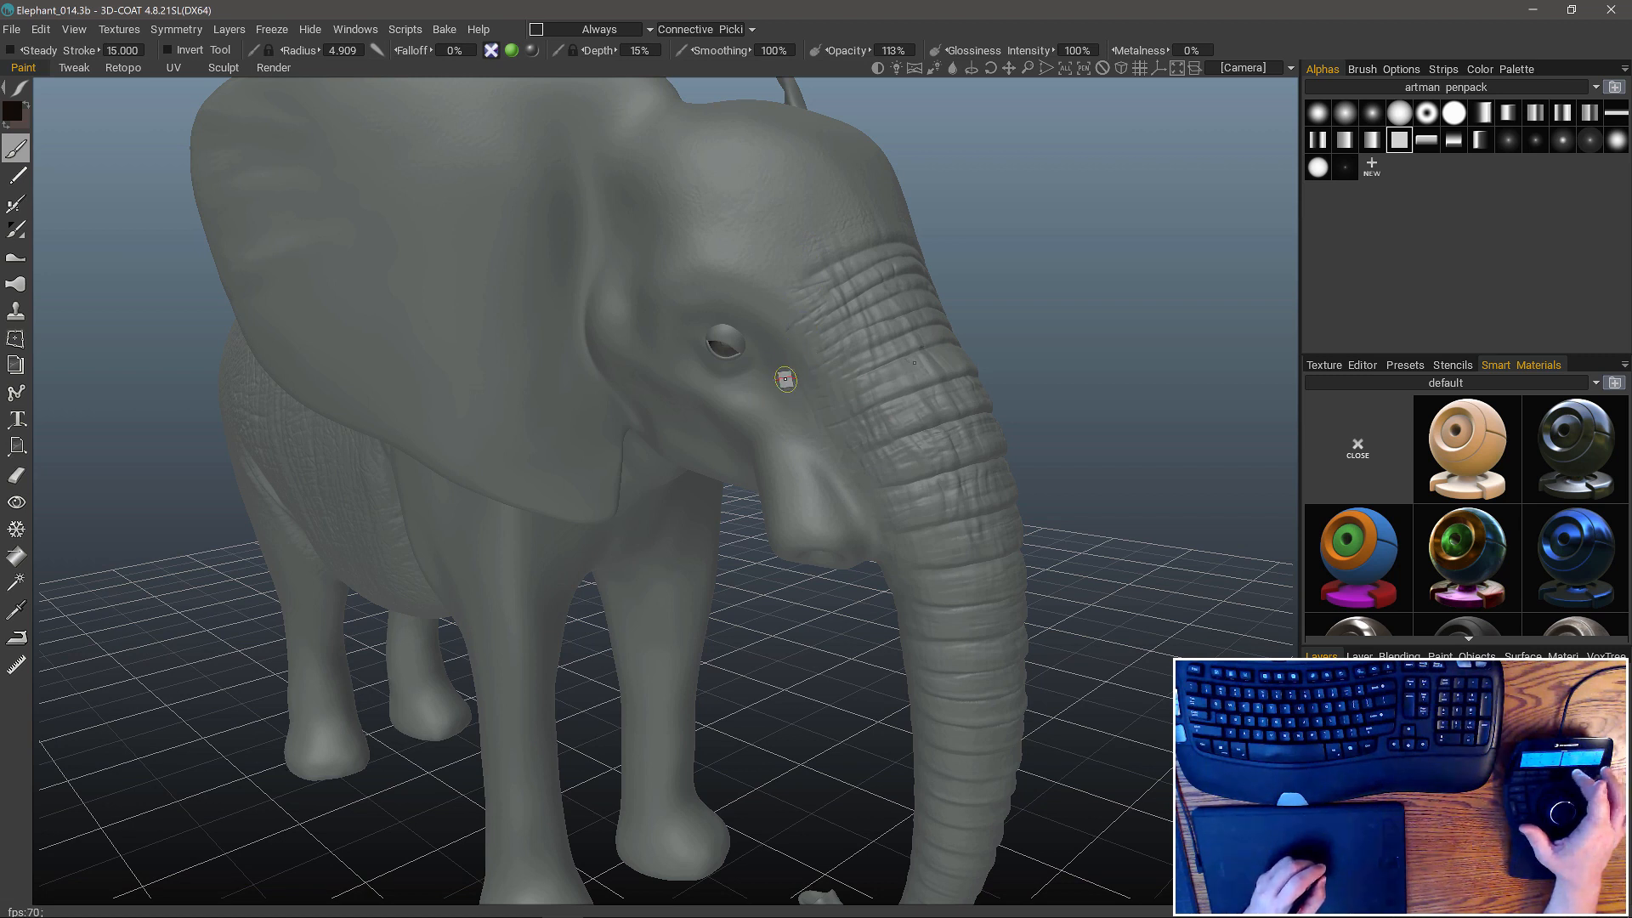
pyautogui.click(783, 424)
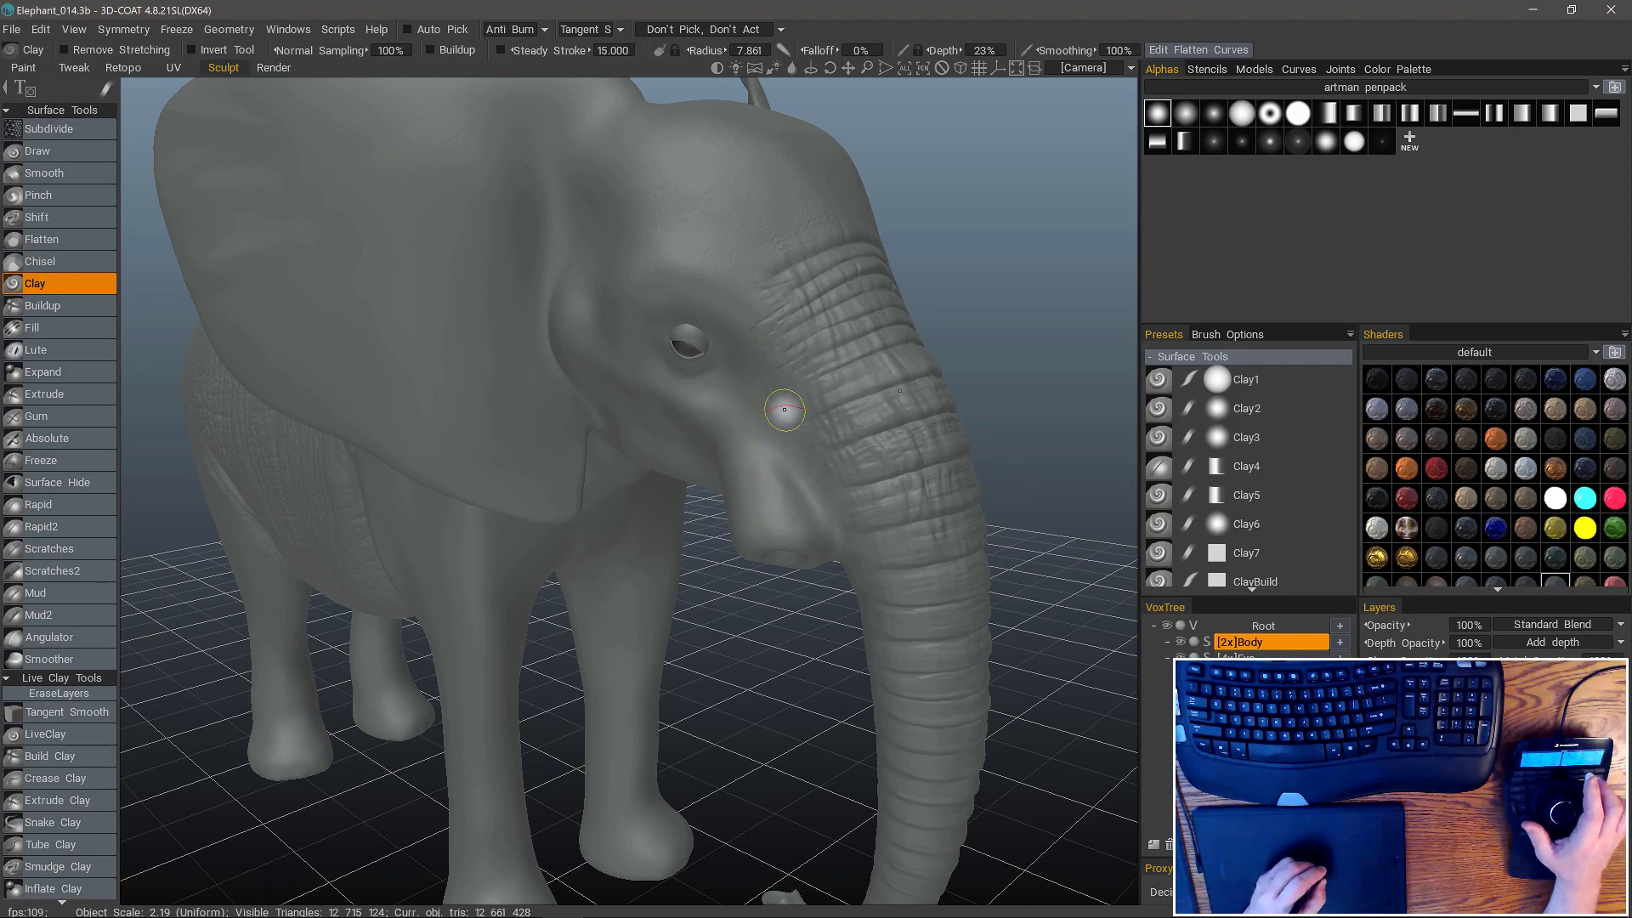
# Bring up the elephant's mesh in the Retopo workspace and return to Sculpt.
pyautogui.rightClick(786, 407)
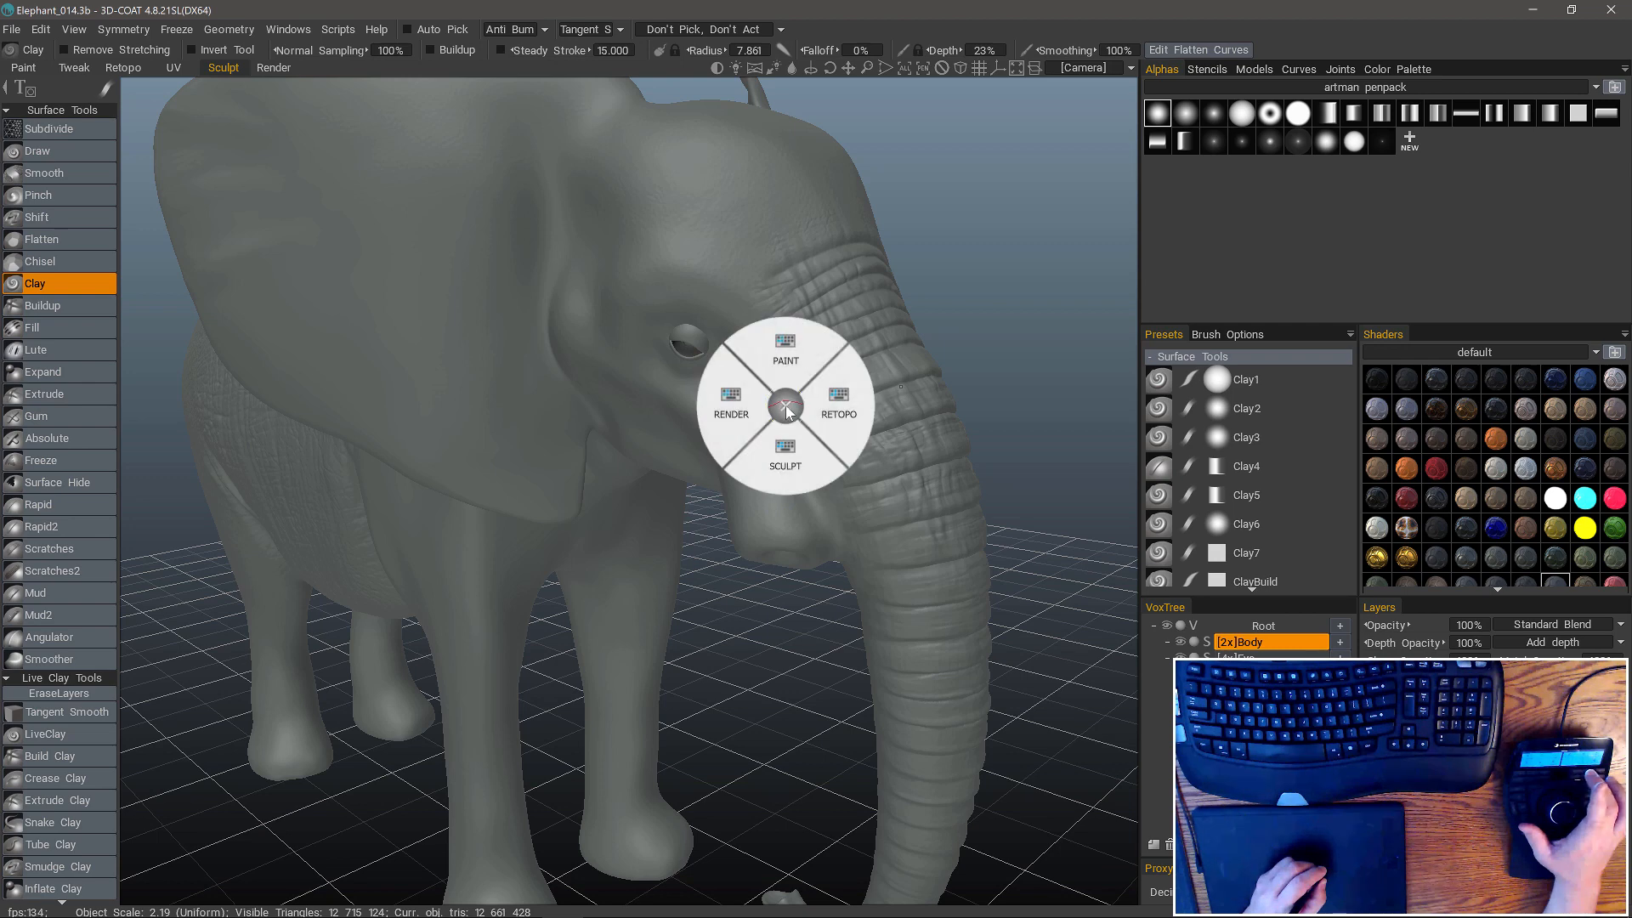
pyautogui.click(861, 409)
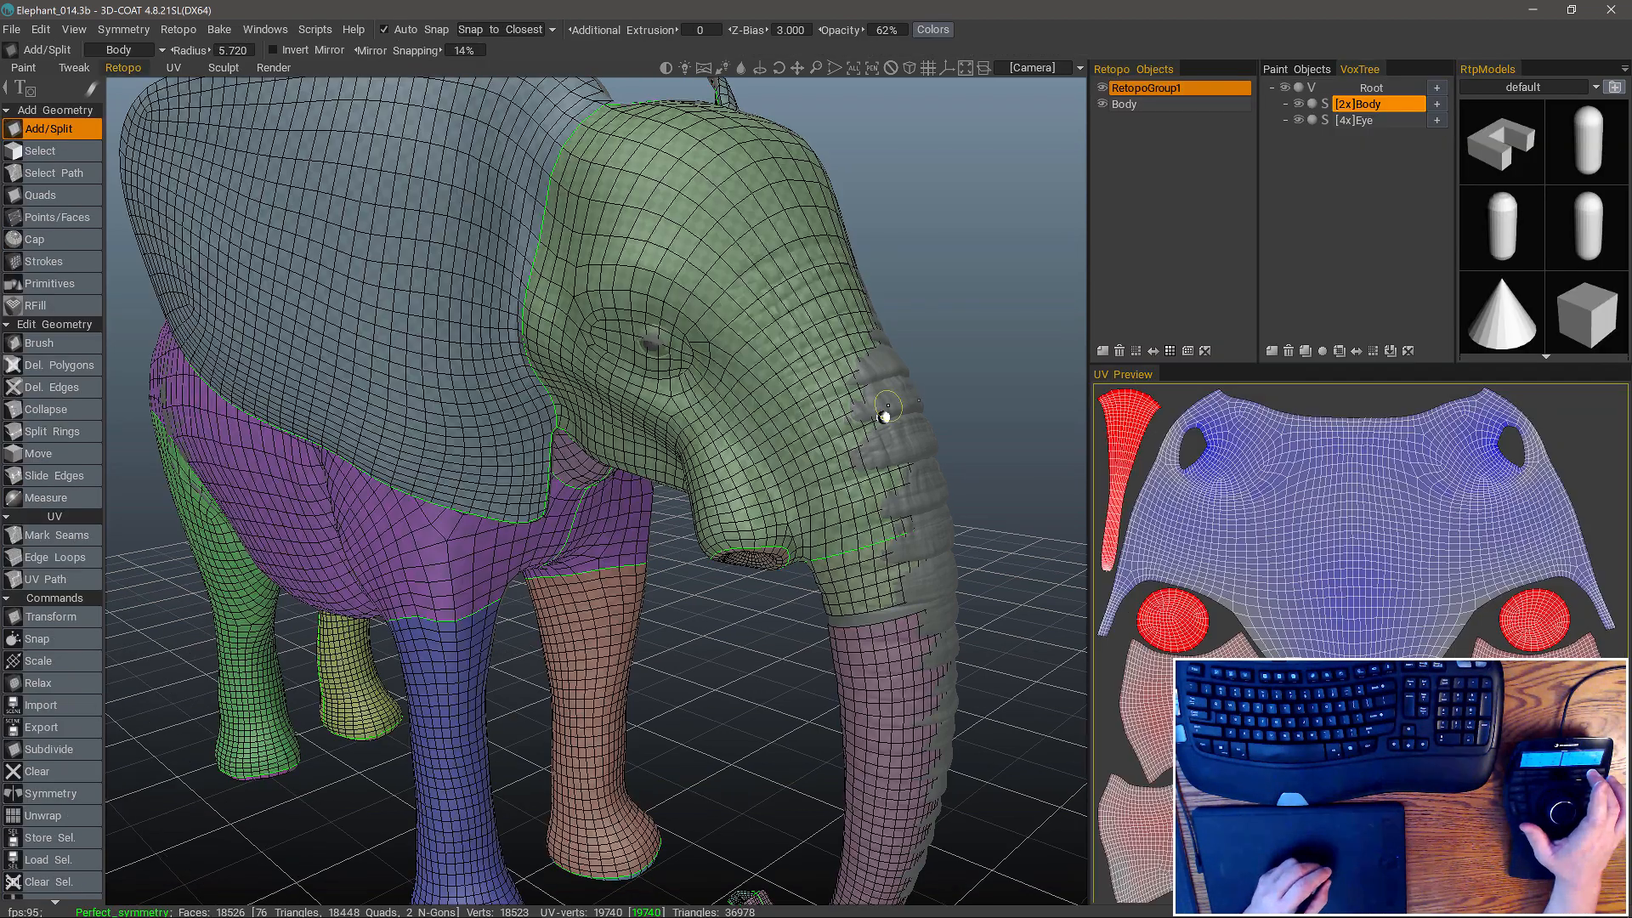
pyautogui.rightClick(788, 387)
pyautogui.click(783, 434)
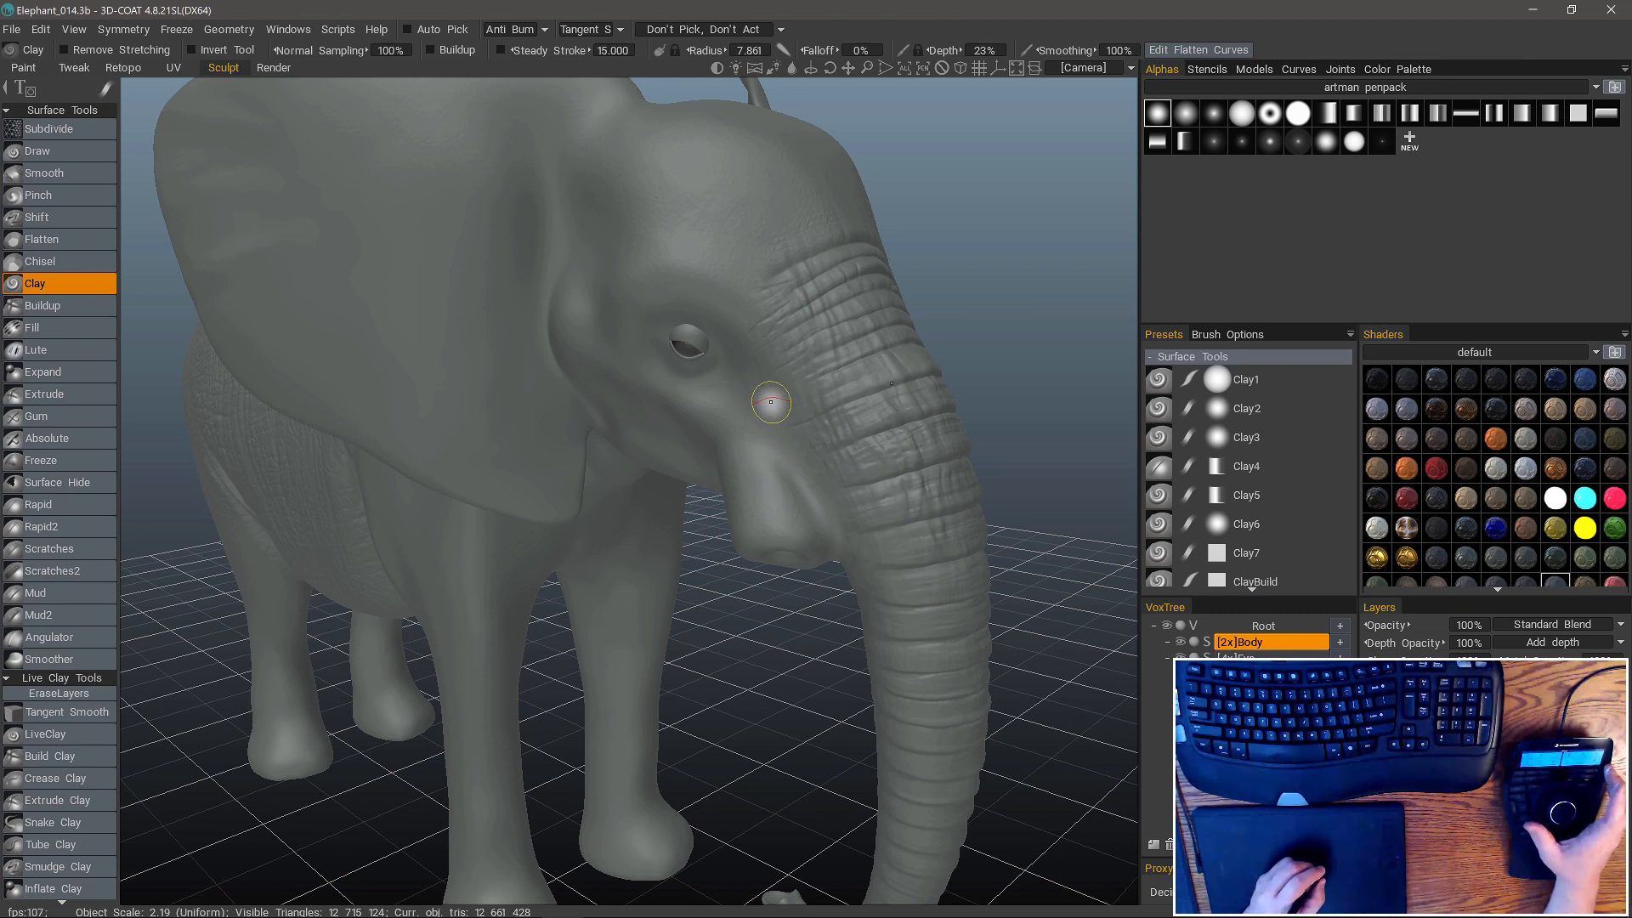
pyautogui.press('space')
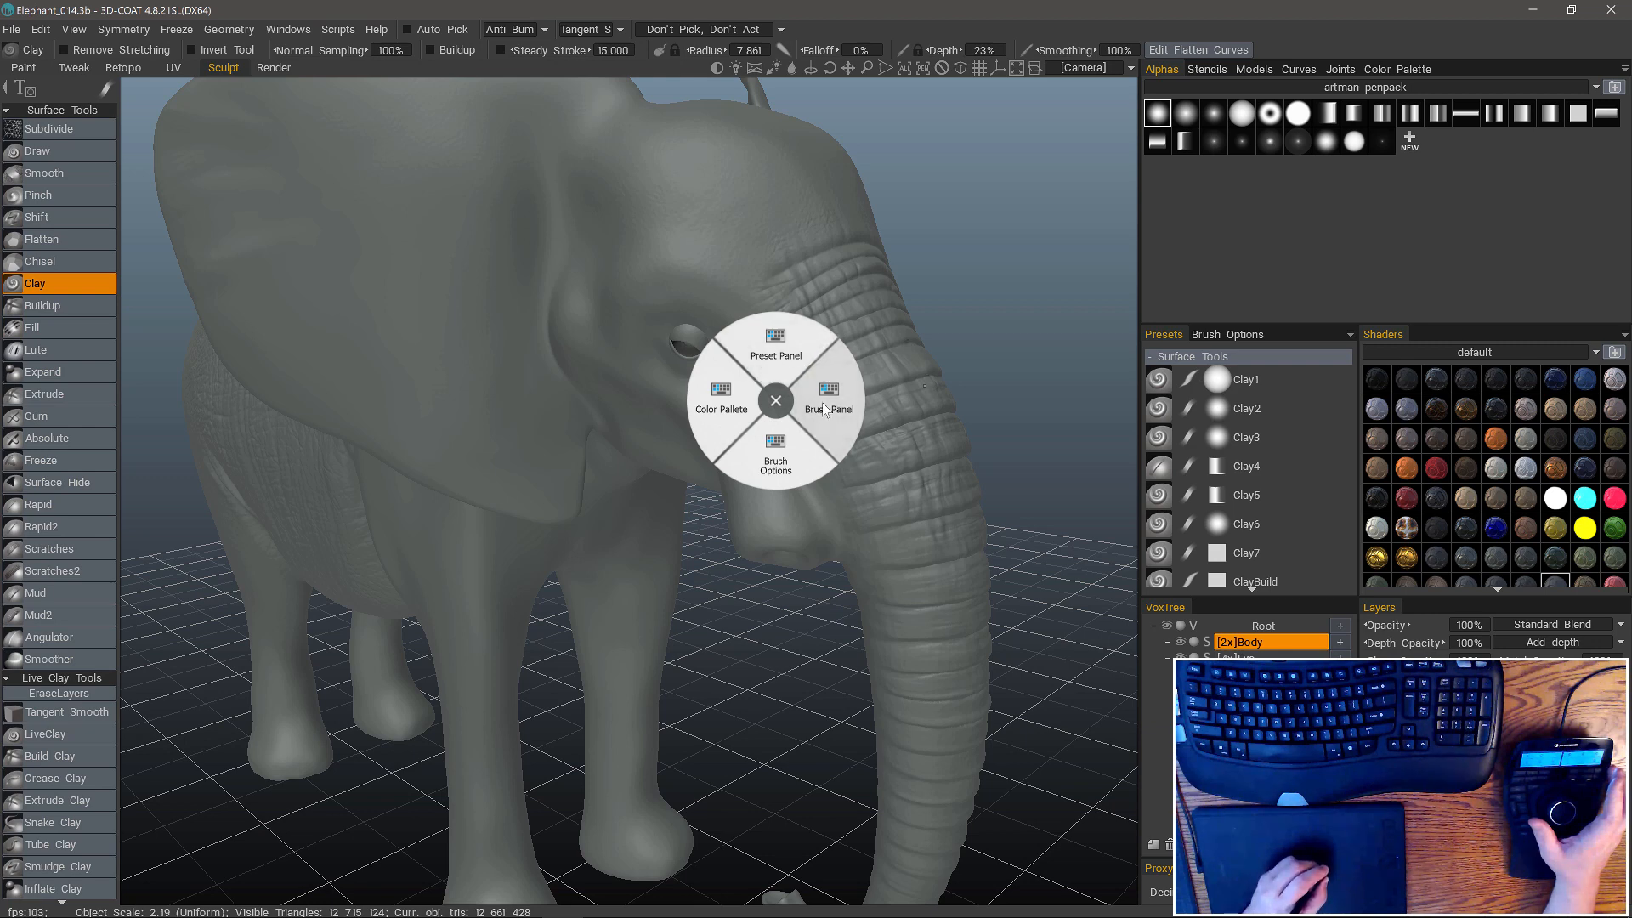
pyautogui.click(735, 380)
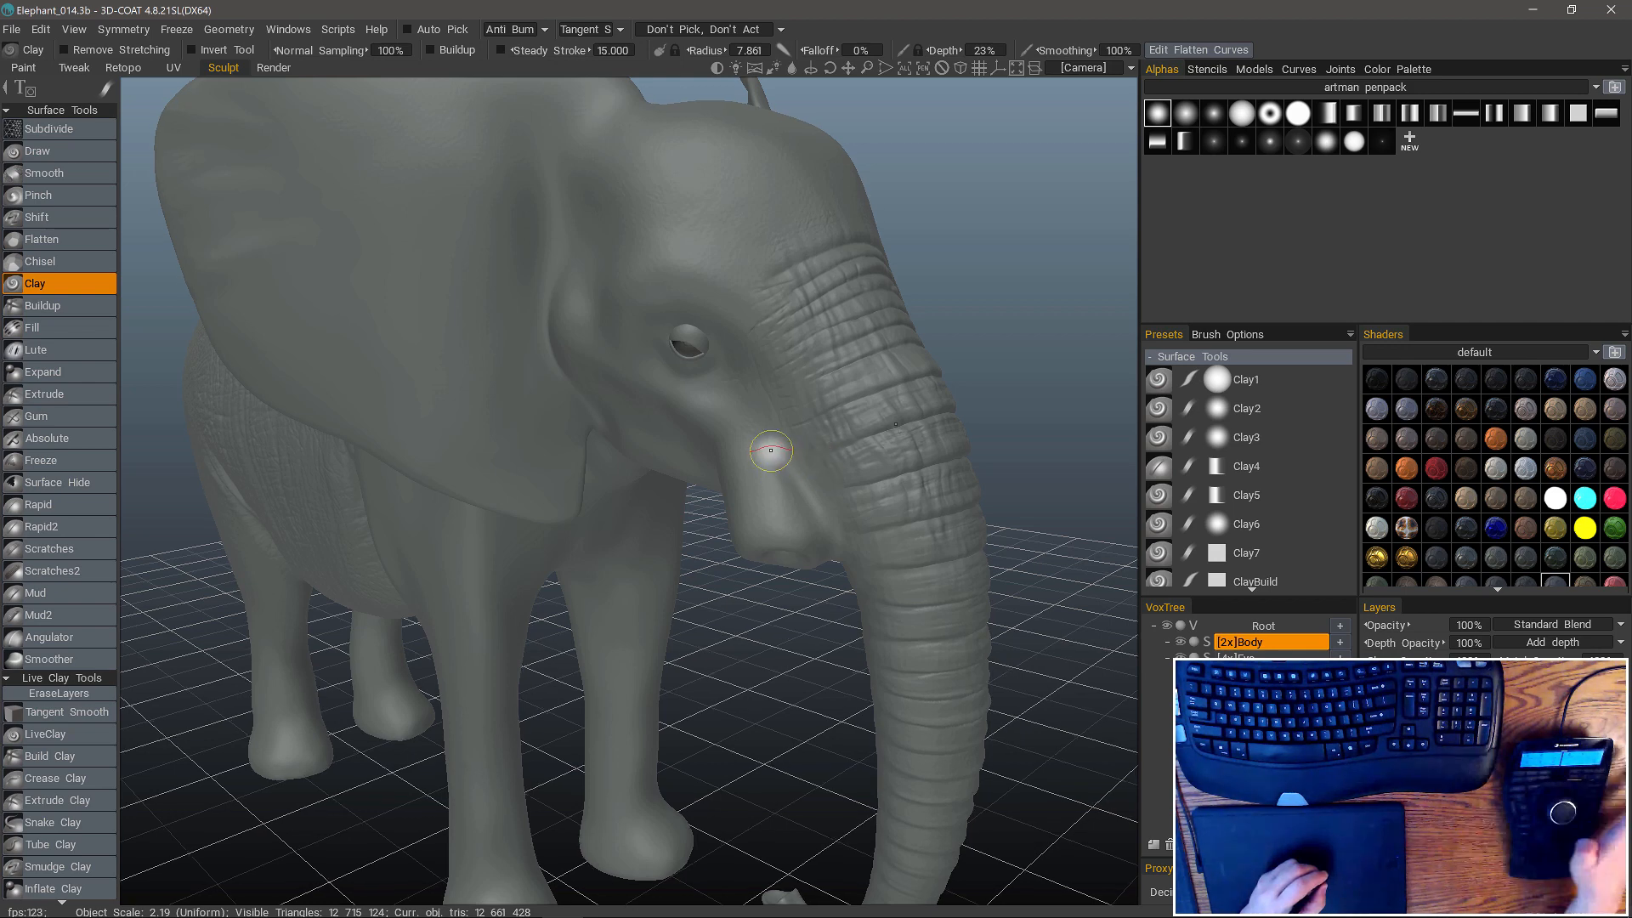
# Switch to the Paint workspace.
pyautogui.press('F1')
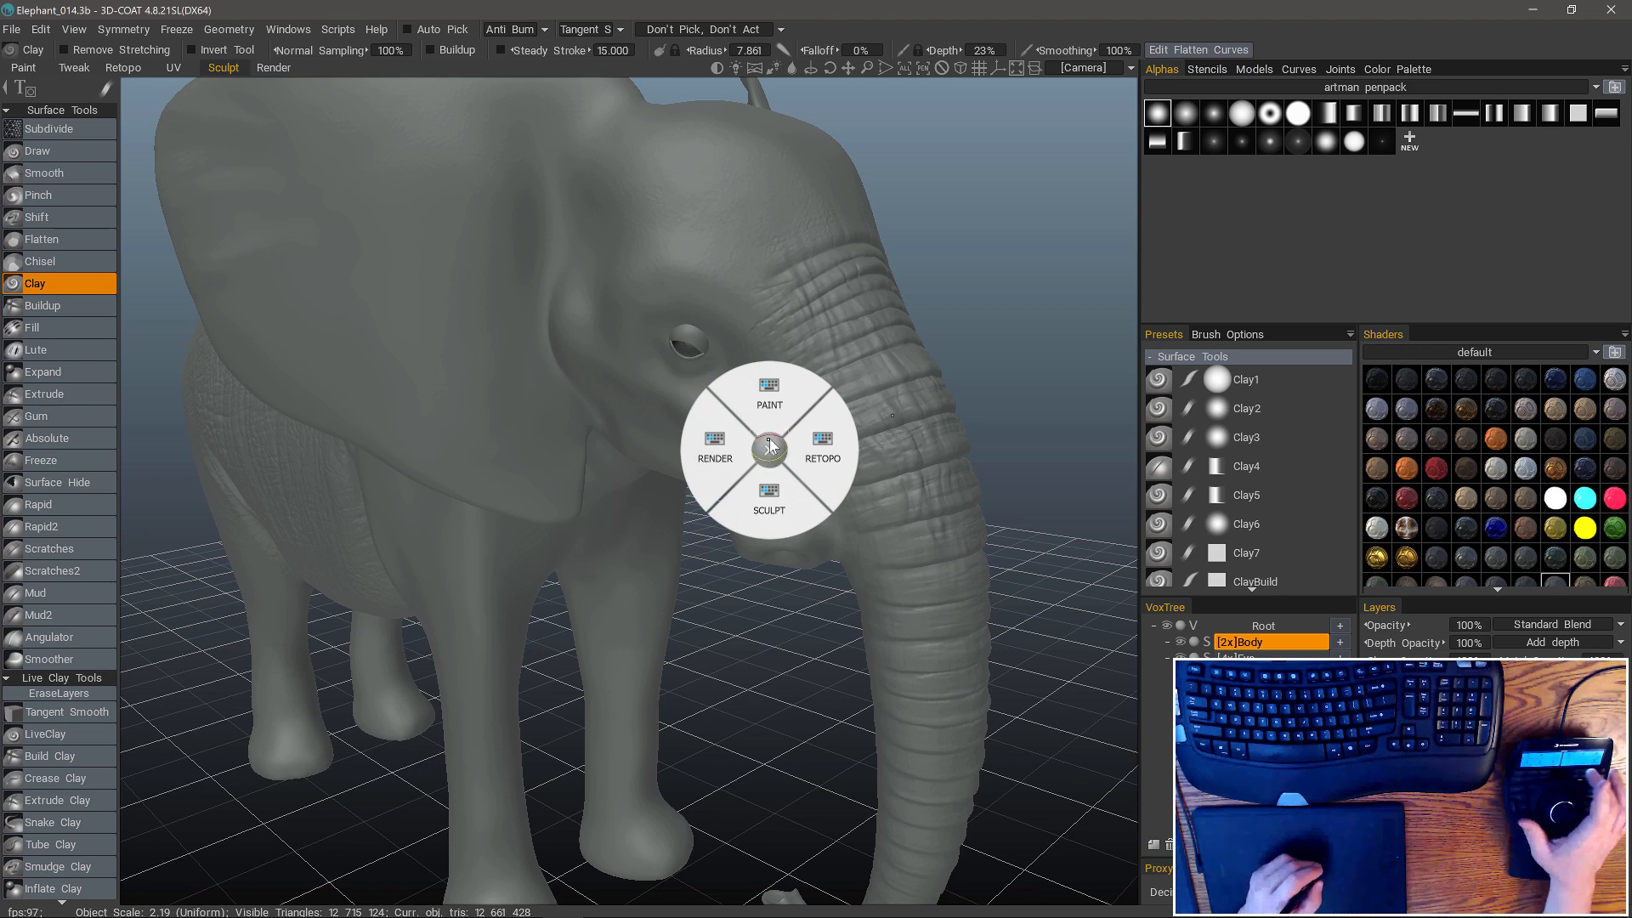
pyautogui.click(770, 407)
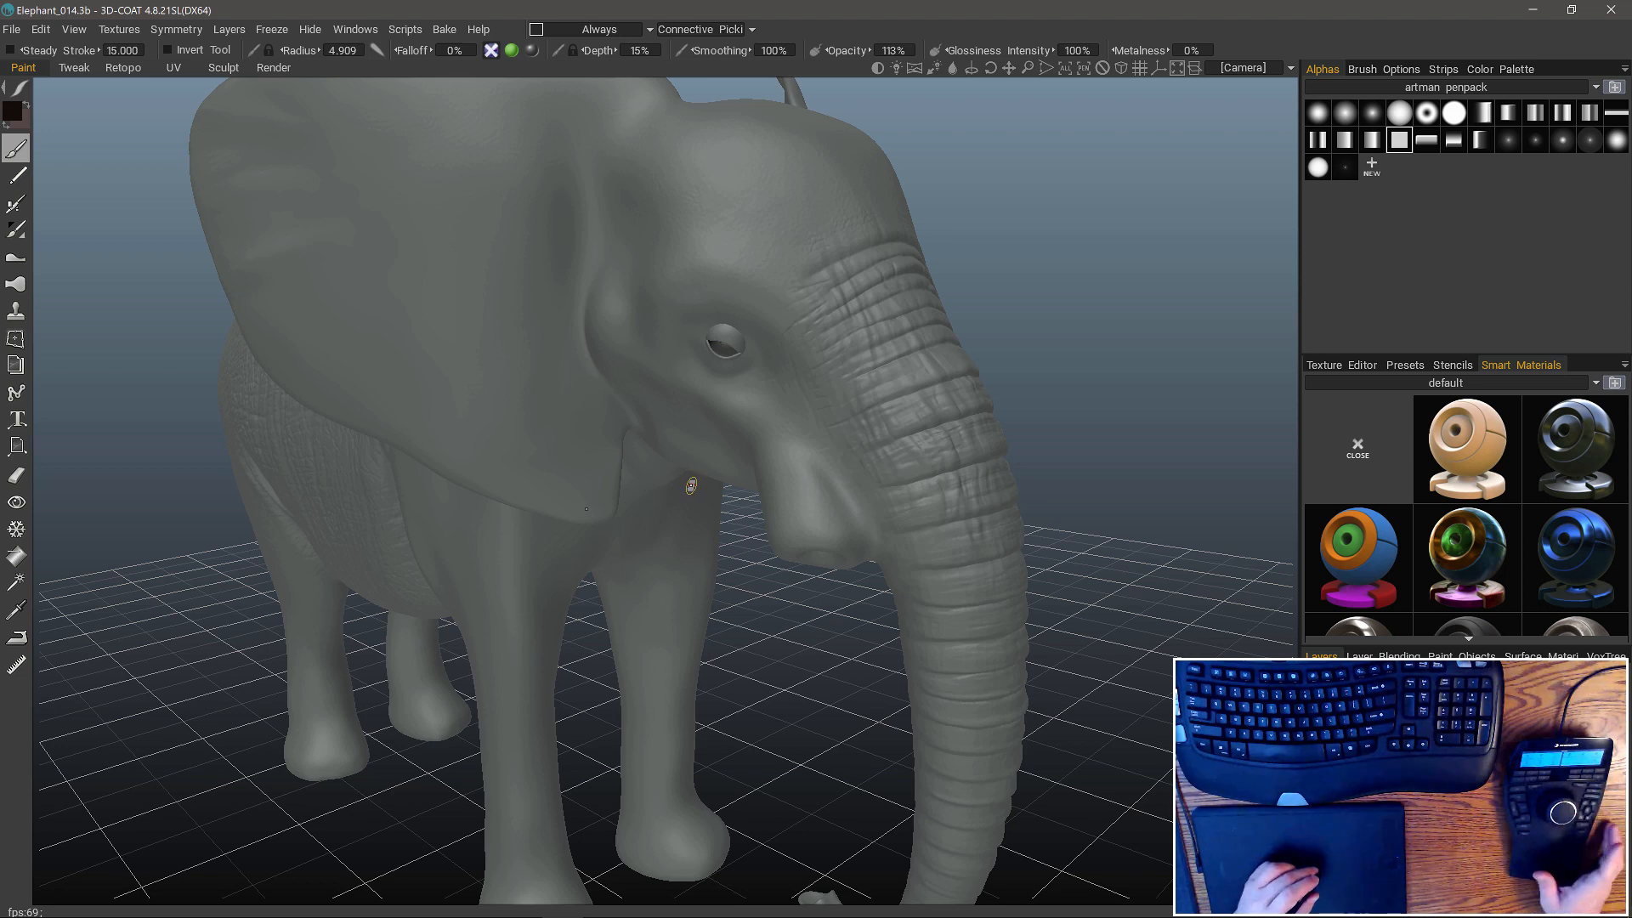
# Review the SpaceMouse Enterprise's advanced navigation settings and button assignments for 3D-Coat, and close its settings.
pyautogui.click(926, 459)
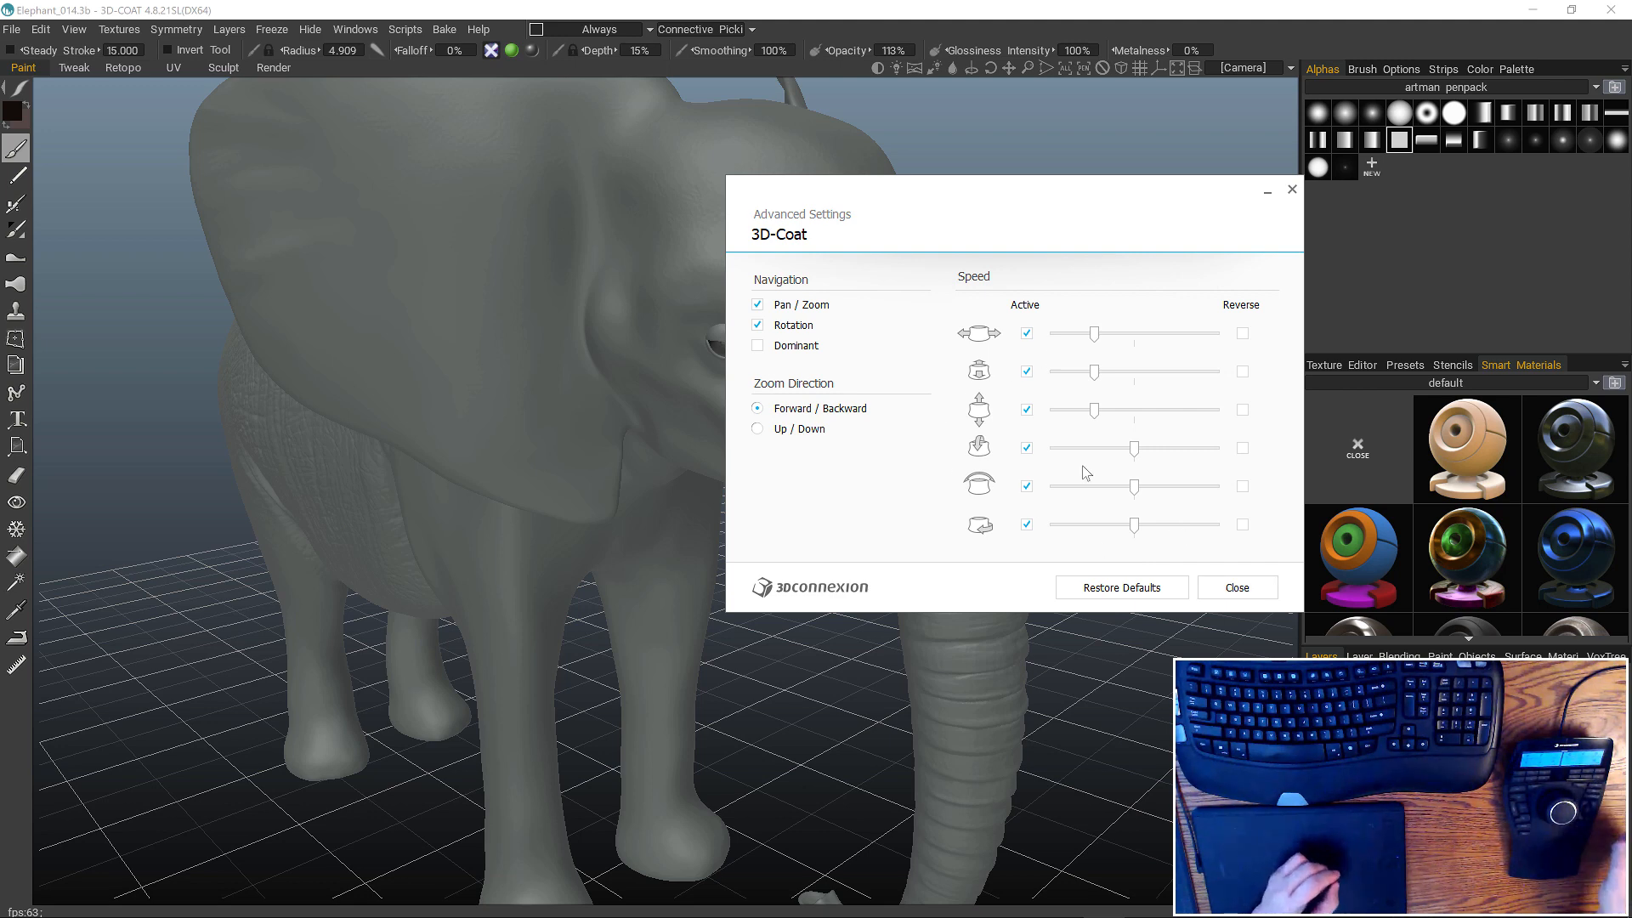
pyautogui.click(1243, 590)
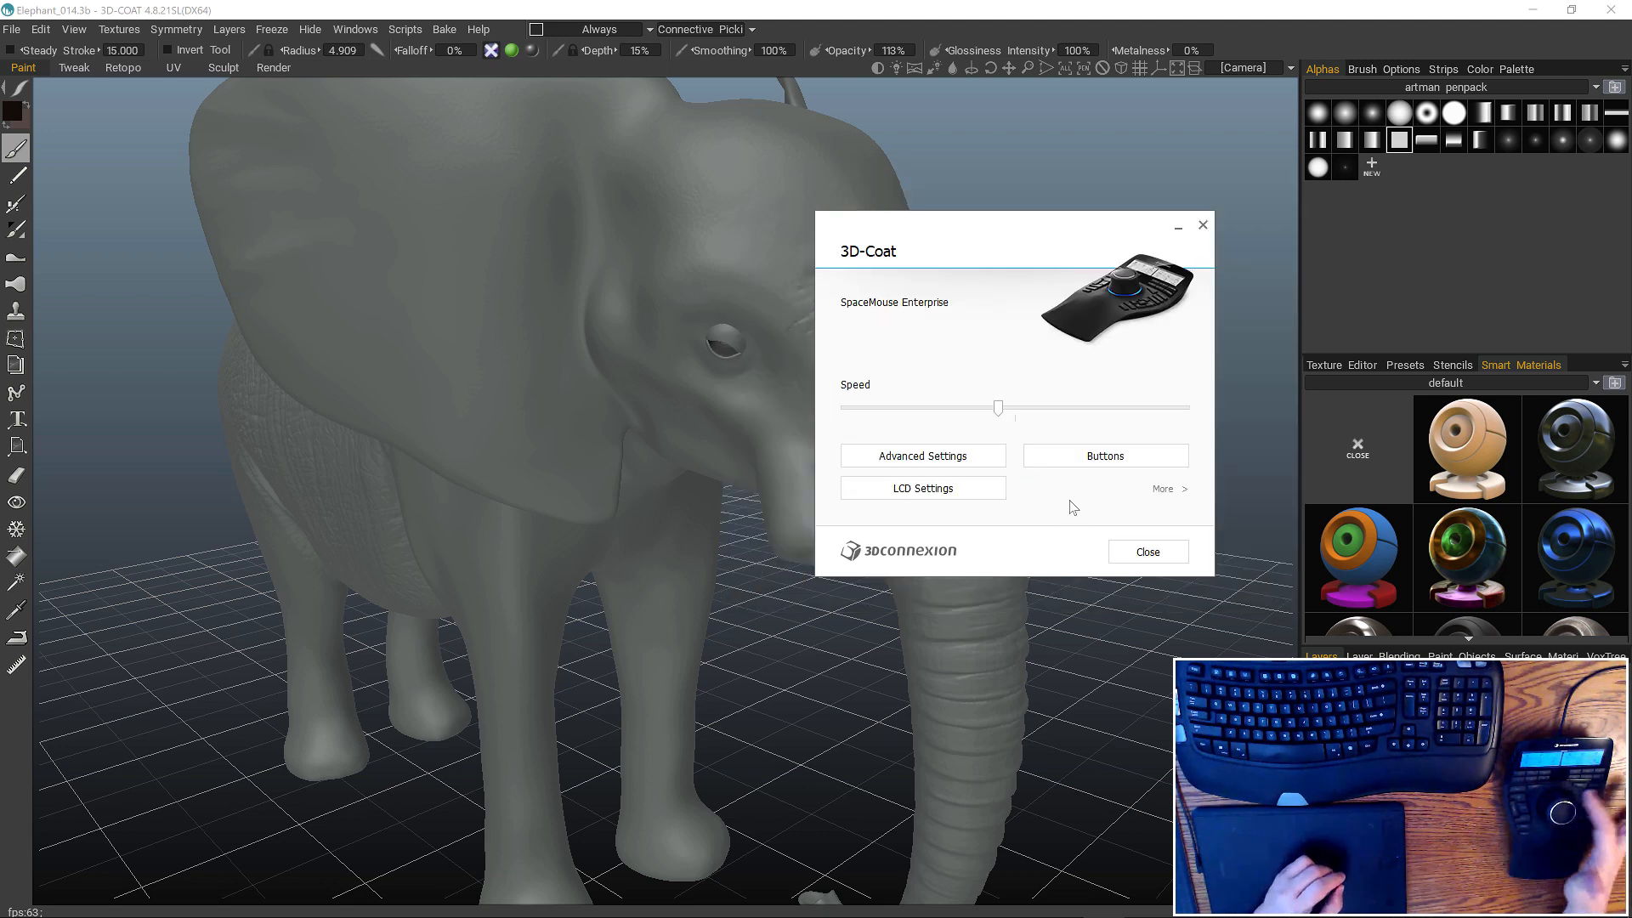
pyautogui.click(1081, 461)
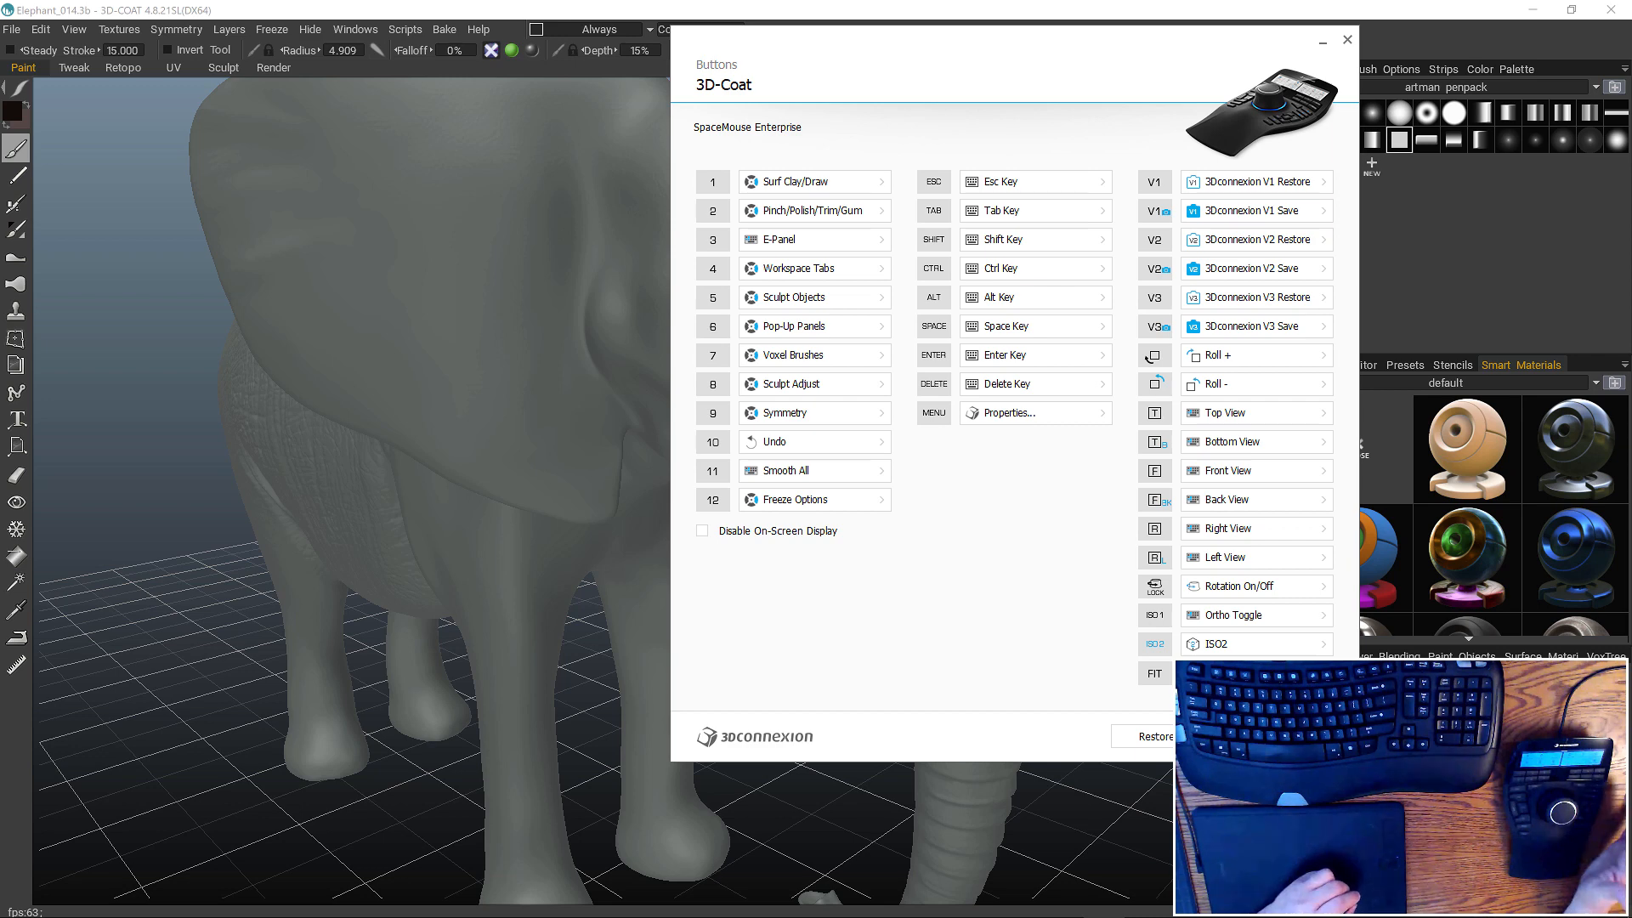
pyautogui.click(1288, 736)
pyautogui.click(1163, 554)
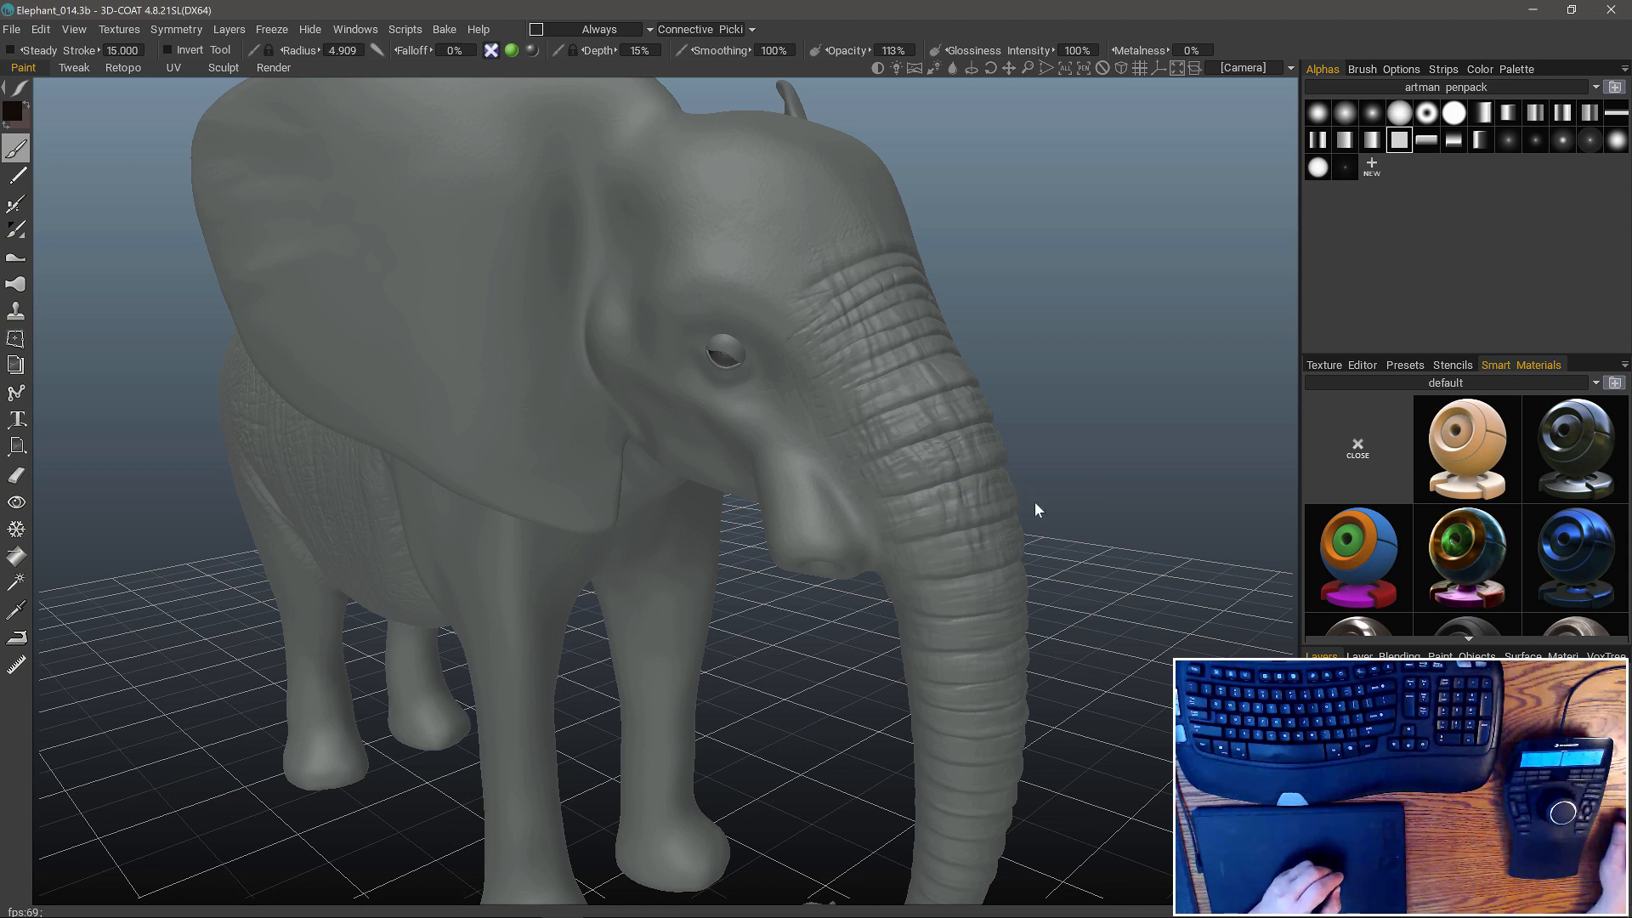
# Paint a row of short dark vertical strokes across a fold on the front of the elephant's trunk.
pyautogui.moveTo(1034, 501)
pyautogui.mouseDown()
pyautogui.moveTo(1109, 496)
pyautogui.moveTo(1052, 501)
pyautogui.mouseUp()
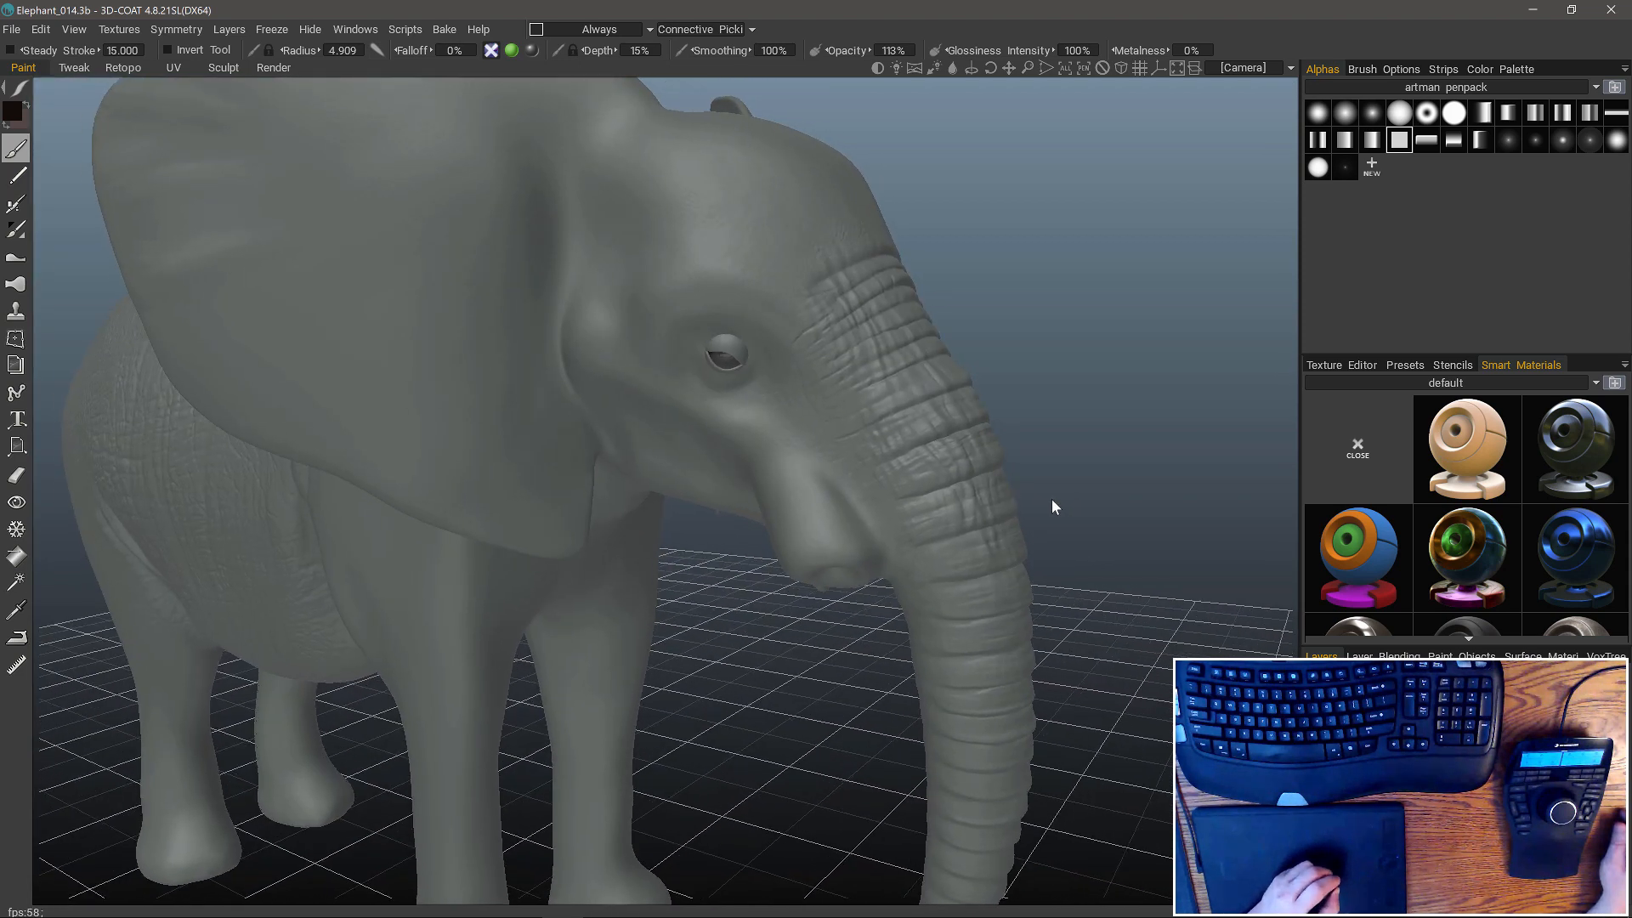
pyautogui.moveTo(1046, 498); pyautogui.dragTo(990, 483, button='right')
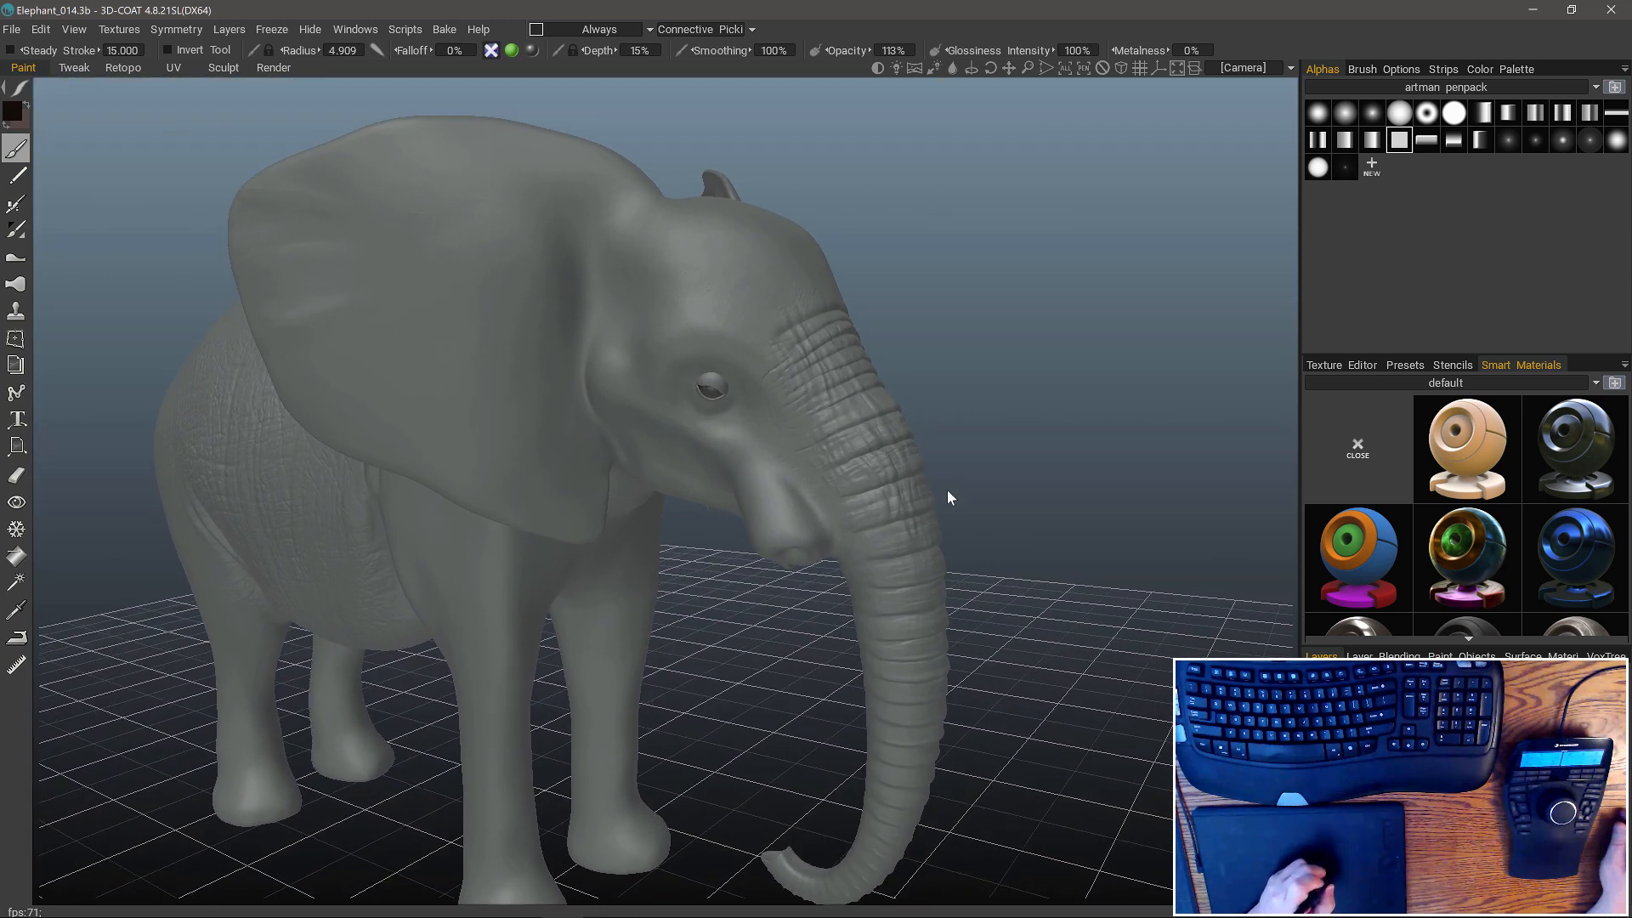
pyautogui.moveTo(959, 486); pyautogui.dragTo(961, 473, button='middle')
pyautogui.moveTo(963, 477); pyautogui.dragTo(969, 467, button='right')
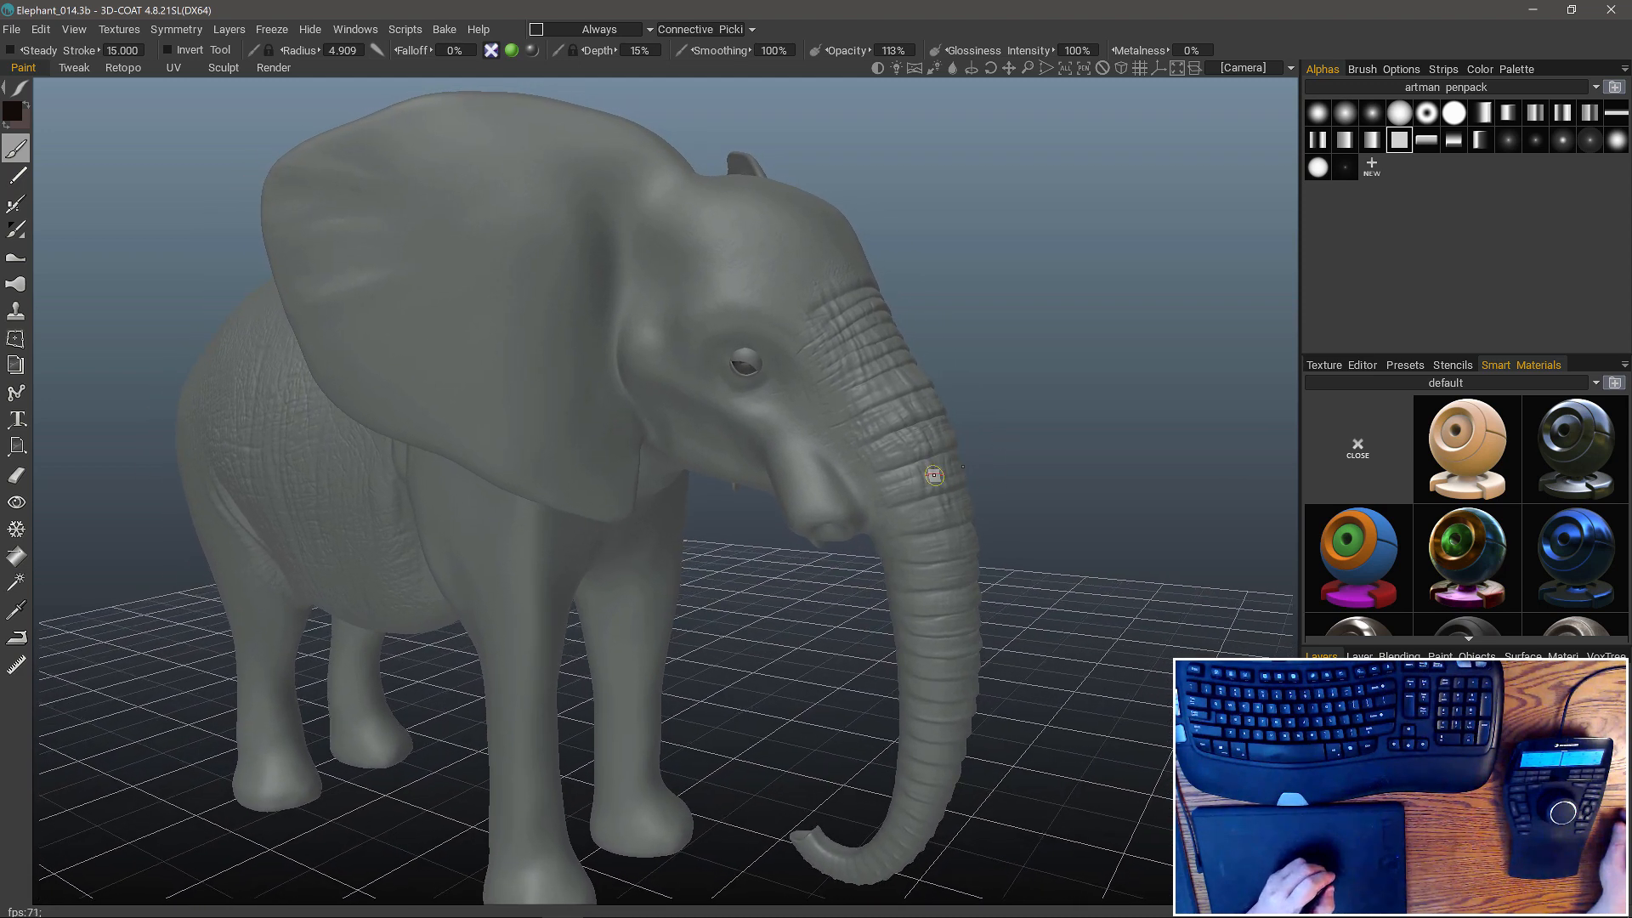
pyautogui.moveTo(971, 463); pyautogui.dragTo(1106, 482, button='right')
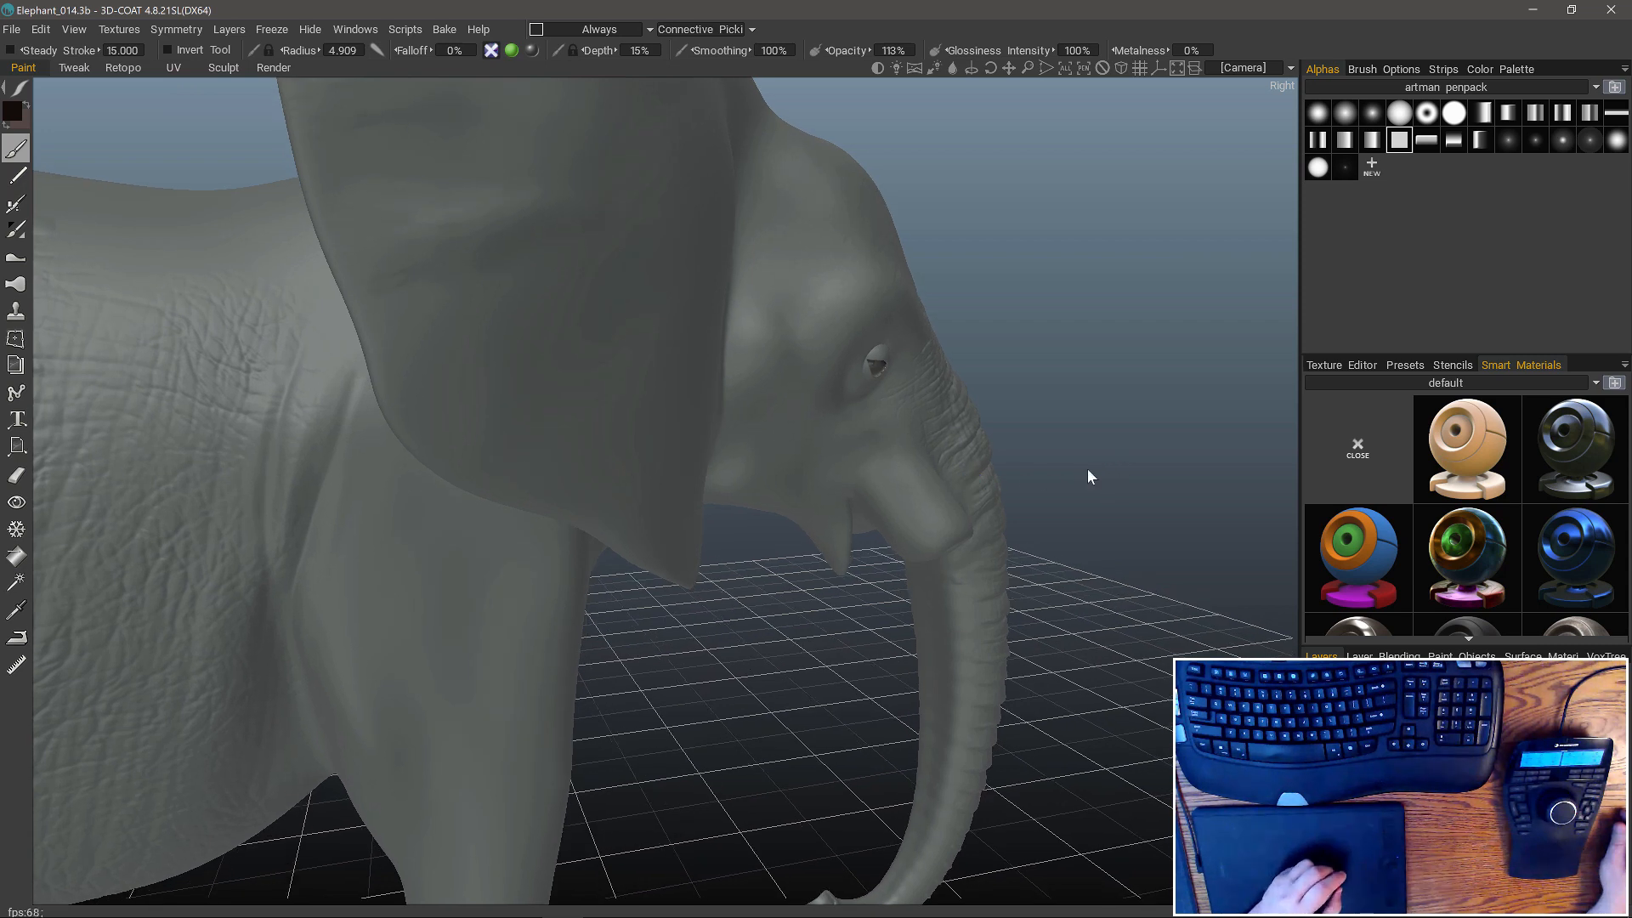
pyautogui.moveTo(1088, 476); pyautogui.dragTo(427, 458, button='right')
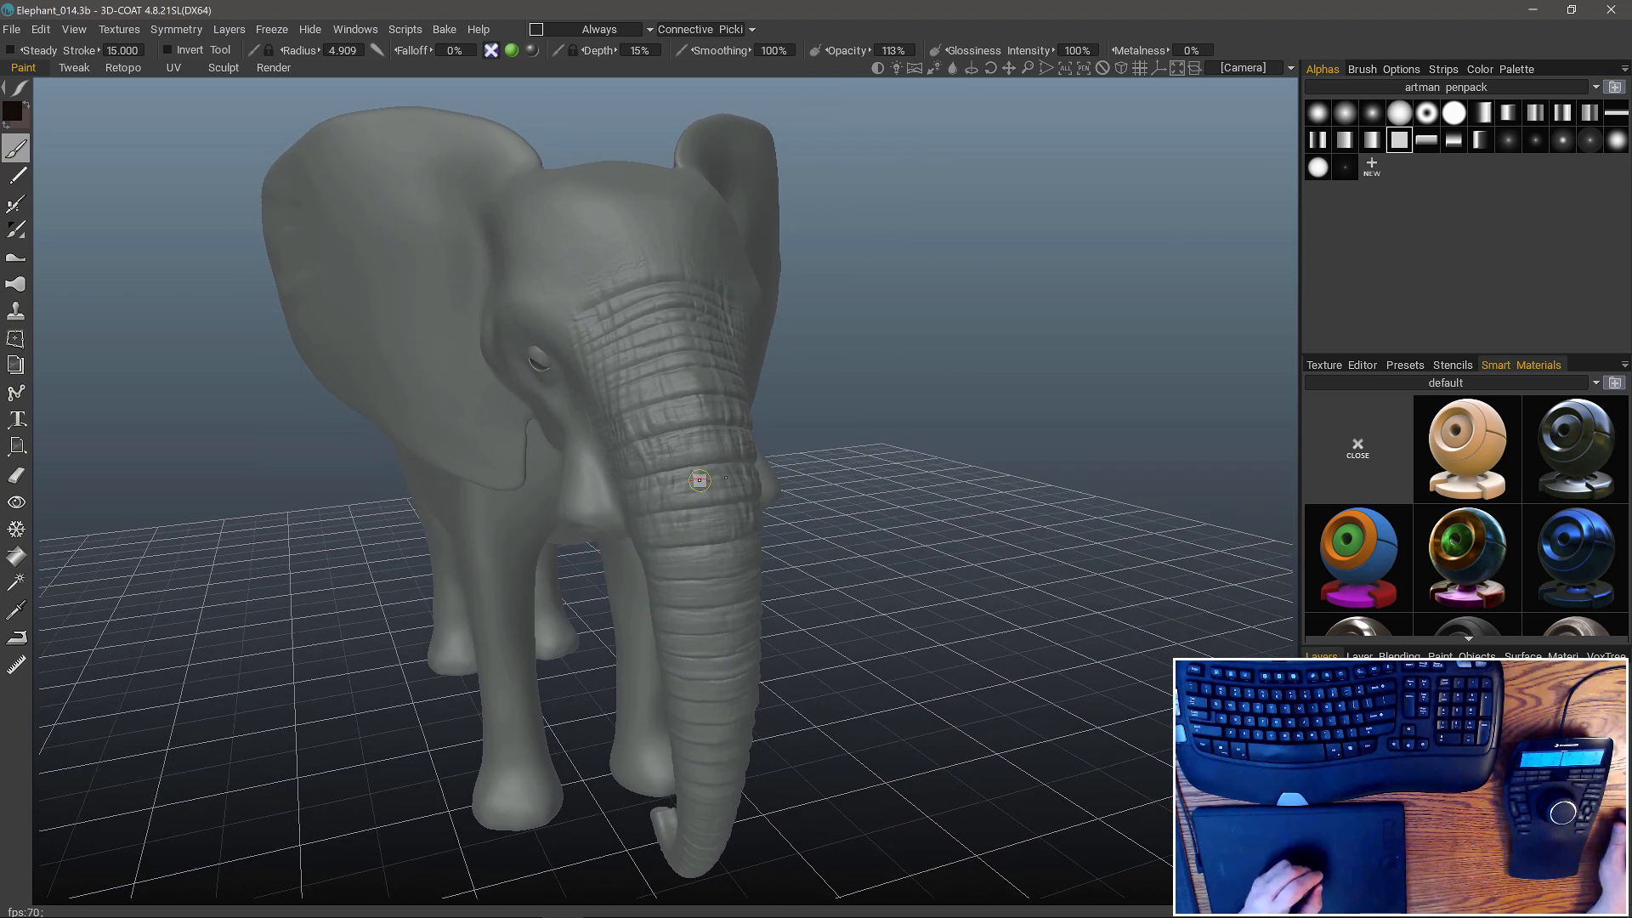
pyautogui.moveTo(710, 515)
pyautogui.mouseDown()
pyautogui.moveTo(709, 537)
pyautogui.moveTo(728, 535)
pyautogui.moveTo(695, 537)
pyautogui.moveTo(748, 532)
pyautogui.moveTo(680, 540)
pyautogui.mouseUp()
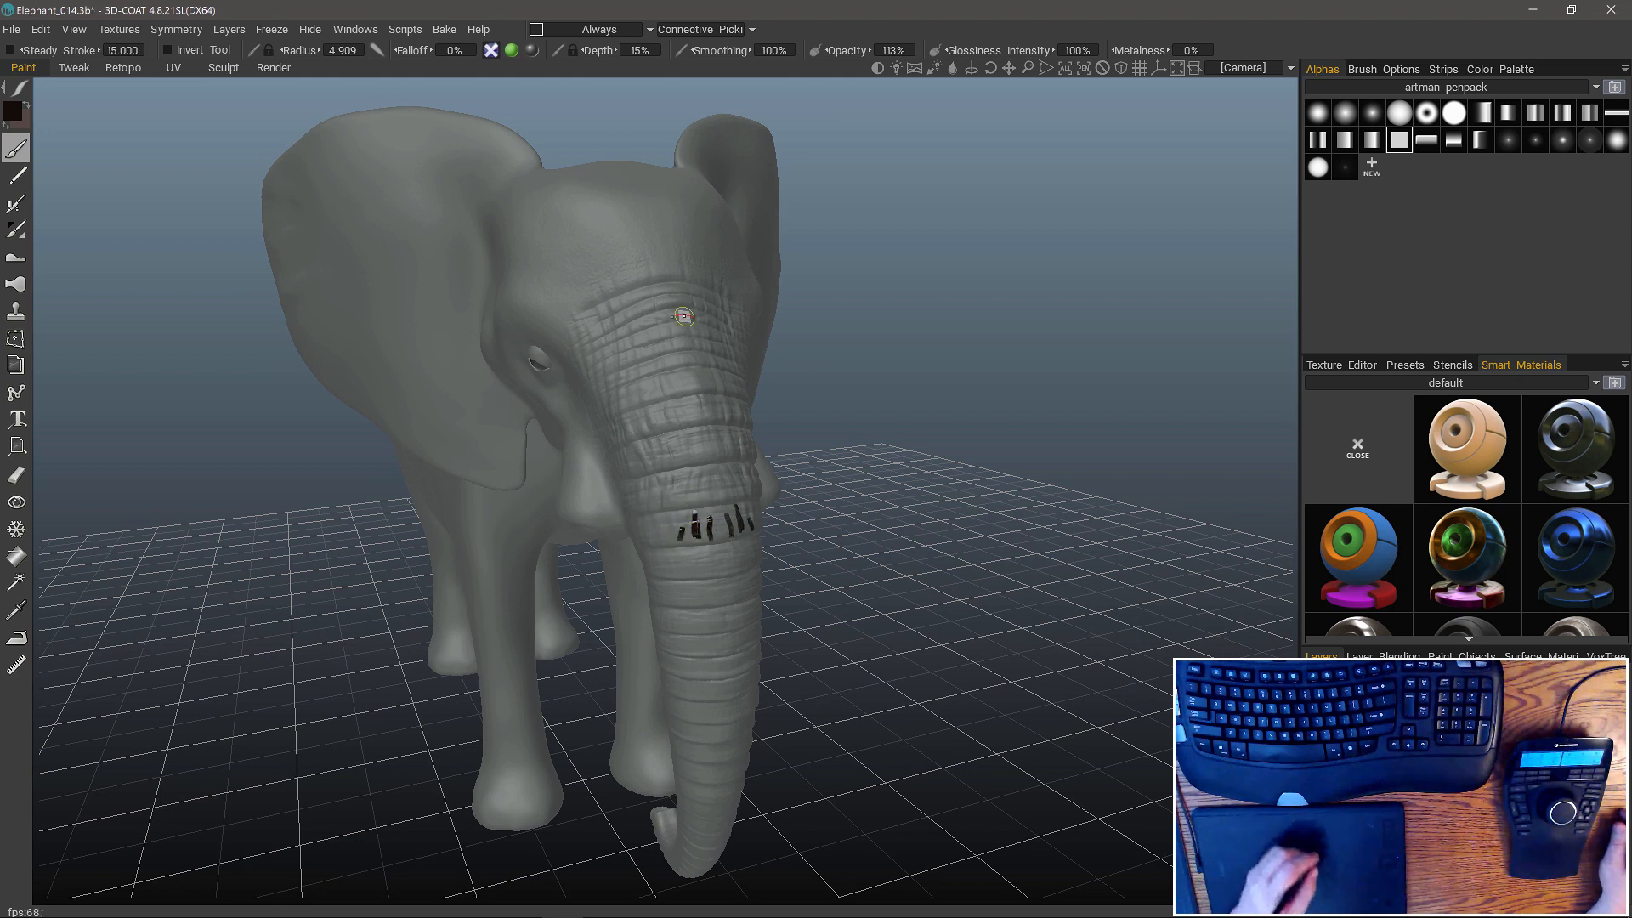
# Set the paint brush's Glossiness Intensity to 7% and undo the dark strokes on the trunk.
pyautogui.moveTo(991, 52); pyautogui.dragTo(879, 54)
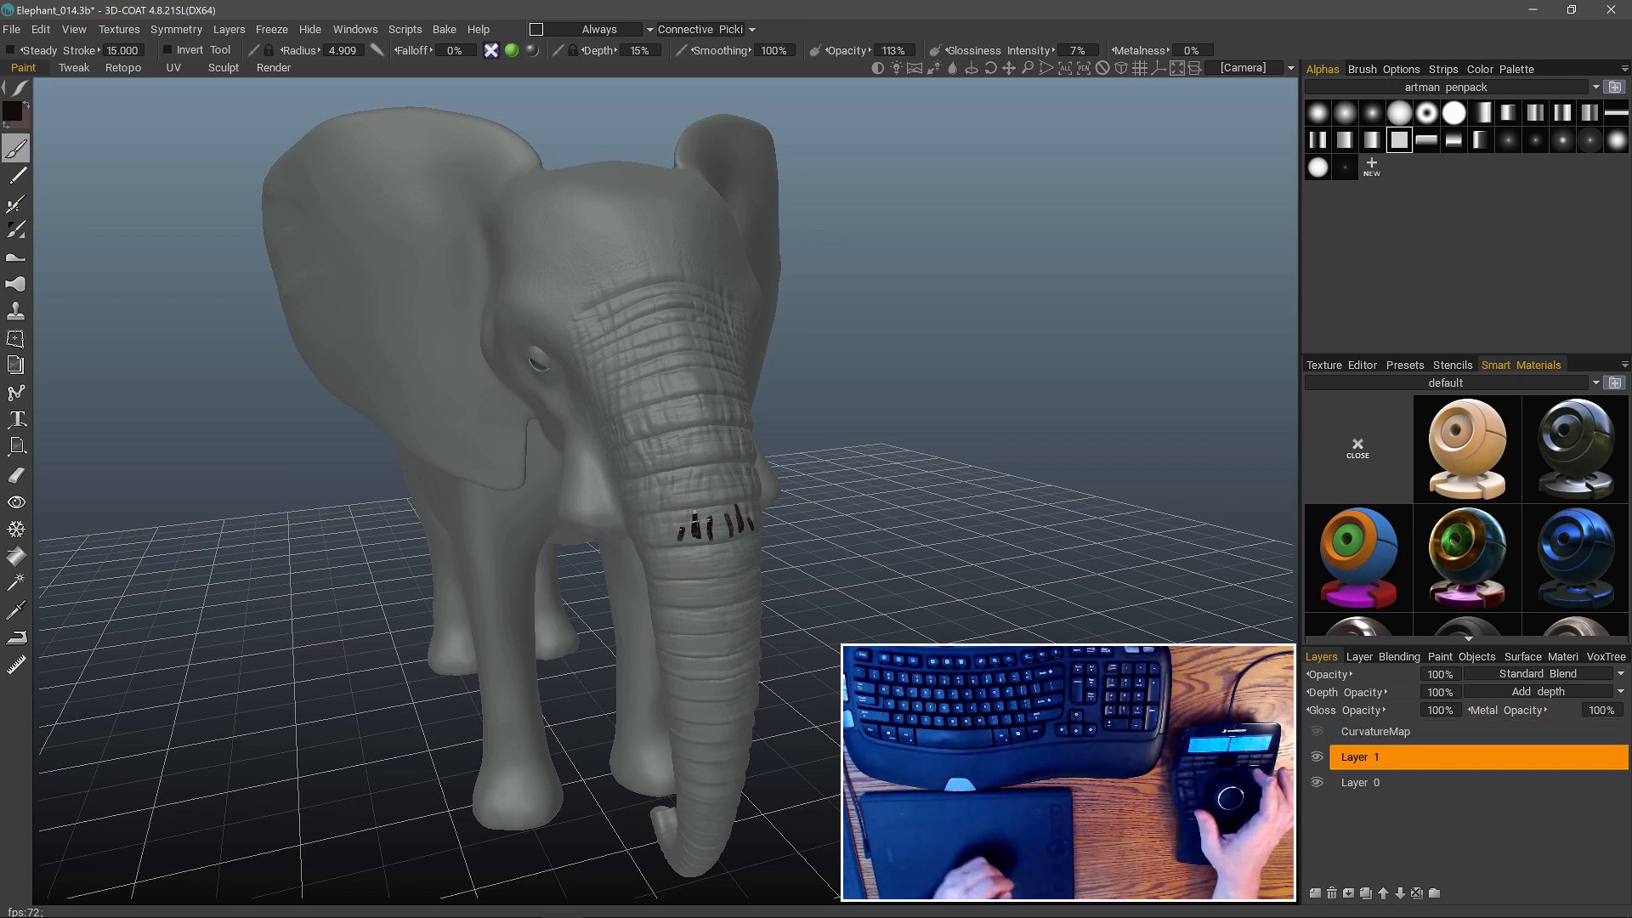
pyautogui.hotkey('ctrl', 'z')
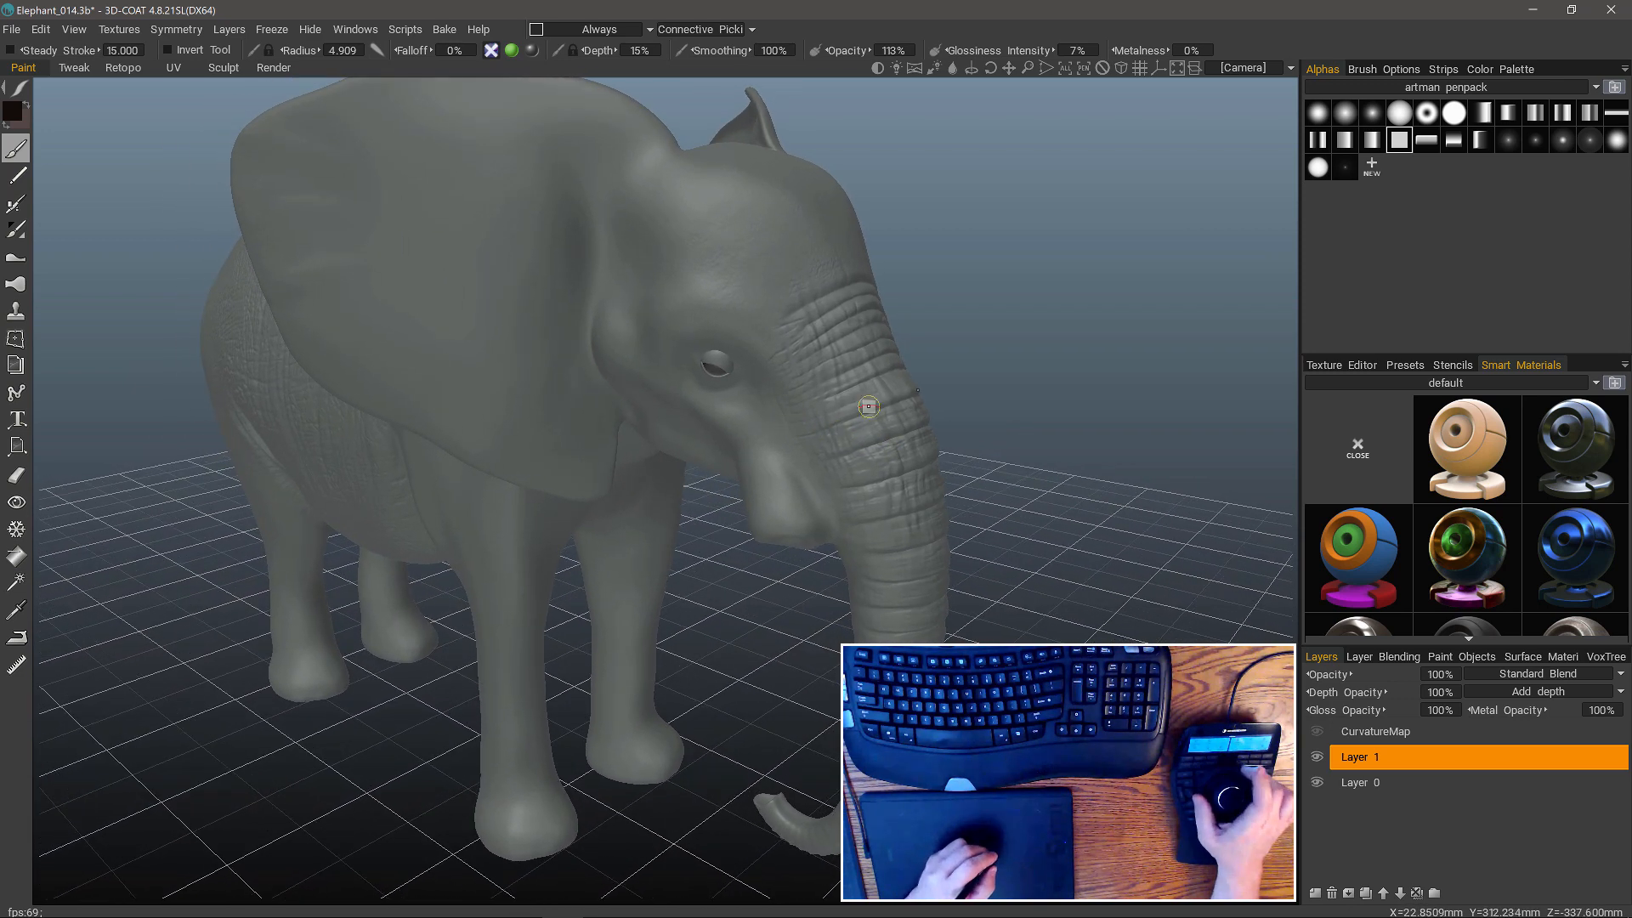
# Switch to the Sculpt workspace and carve vertical creases into a smooth trunk fold using the Clay brush at radius 5.121.
pyautogui.press('Tab')
pyautogui.click(851, 468)
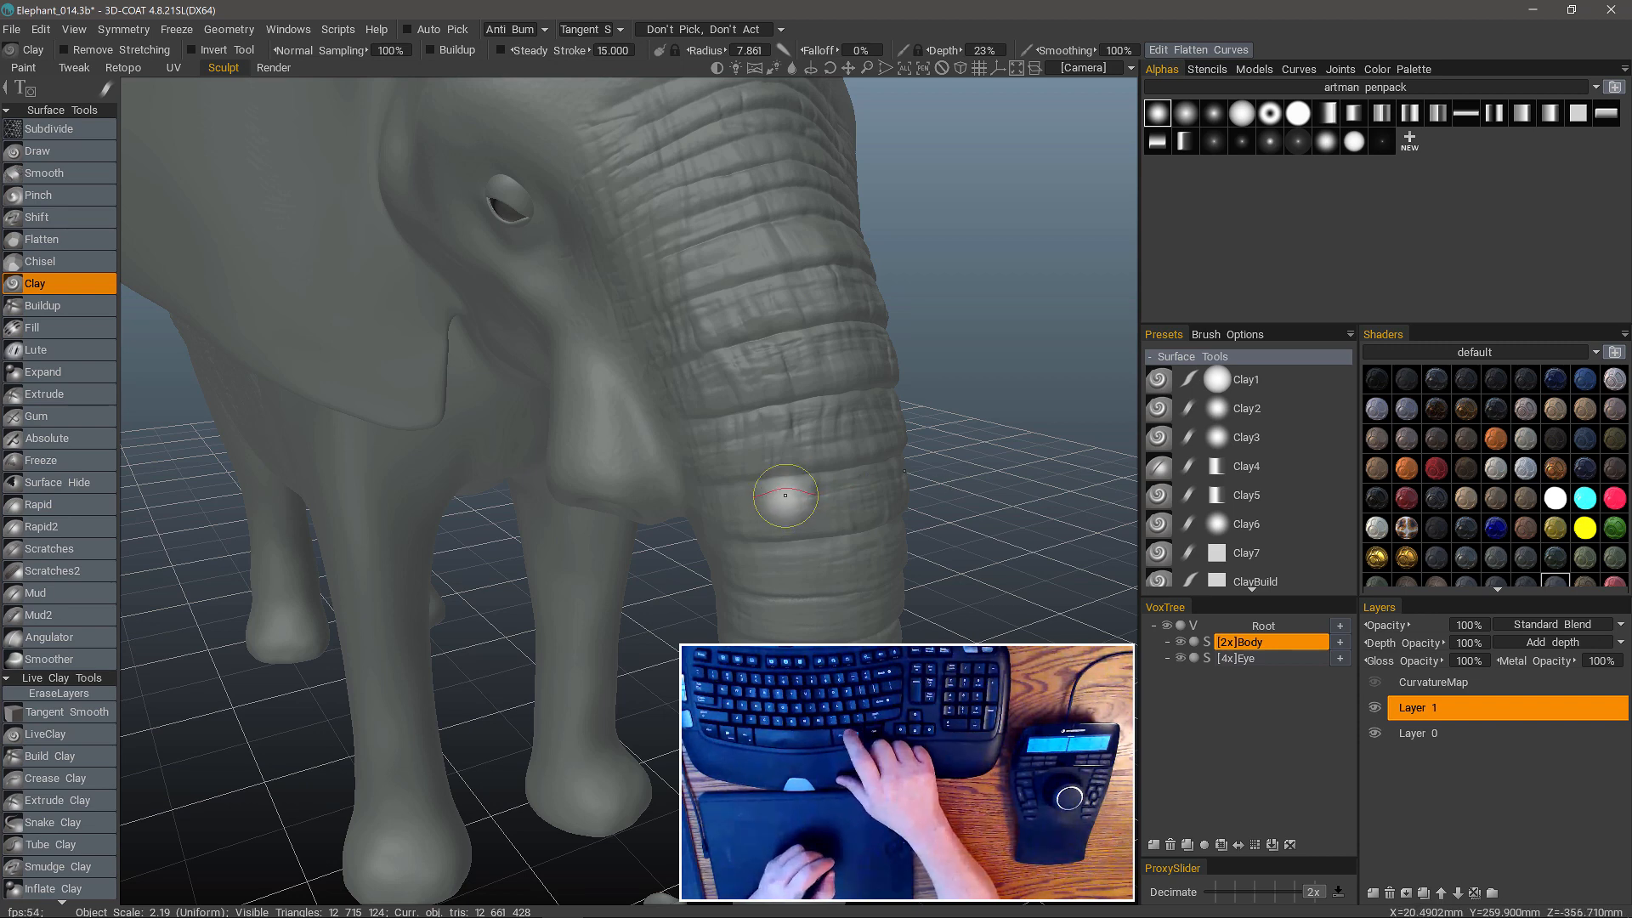
pyautogui.moveTo(775, 495)
pyautogui.keyDown('alt'); pyautogui.mouseDown()
pyautogui.moveTo(976, 469)
pyautogui.moveTo(918, 472)
pyautogui.moveTo(916, 544)
pyautogui.mouseUp(); pyautogui.keyUp('alt')
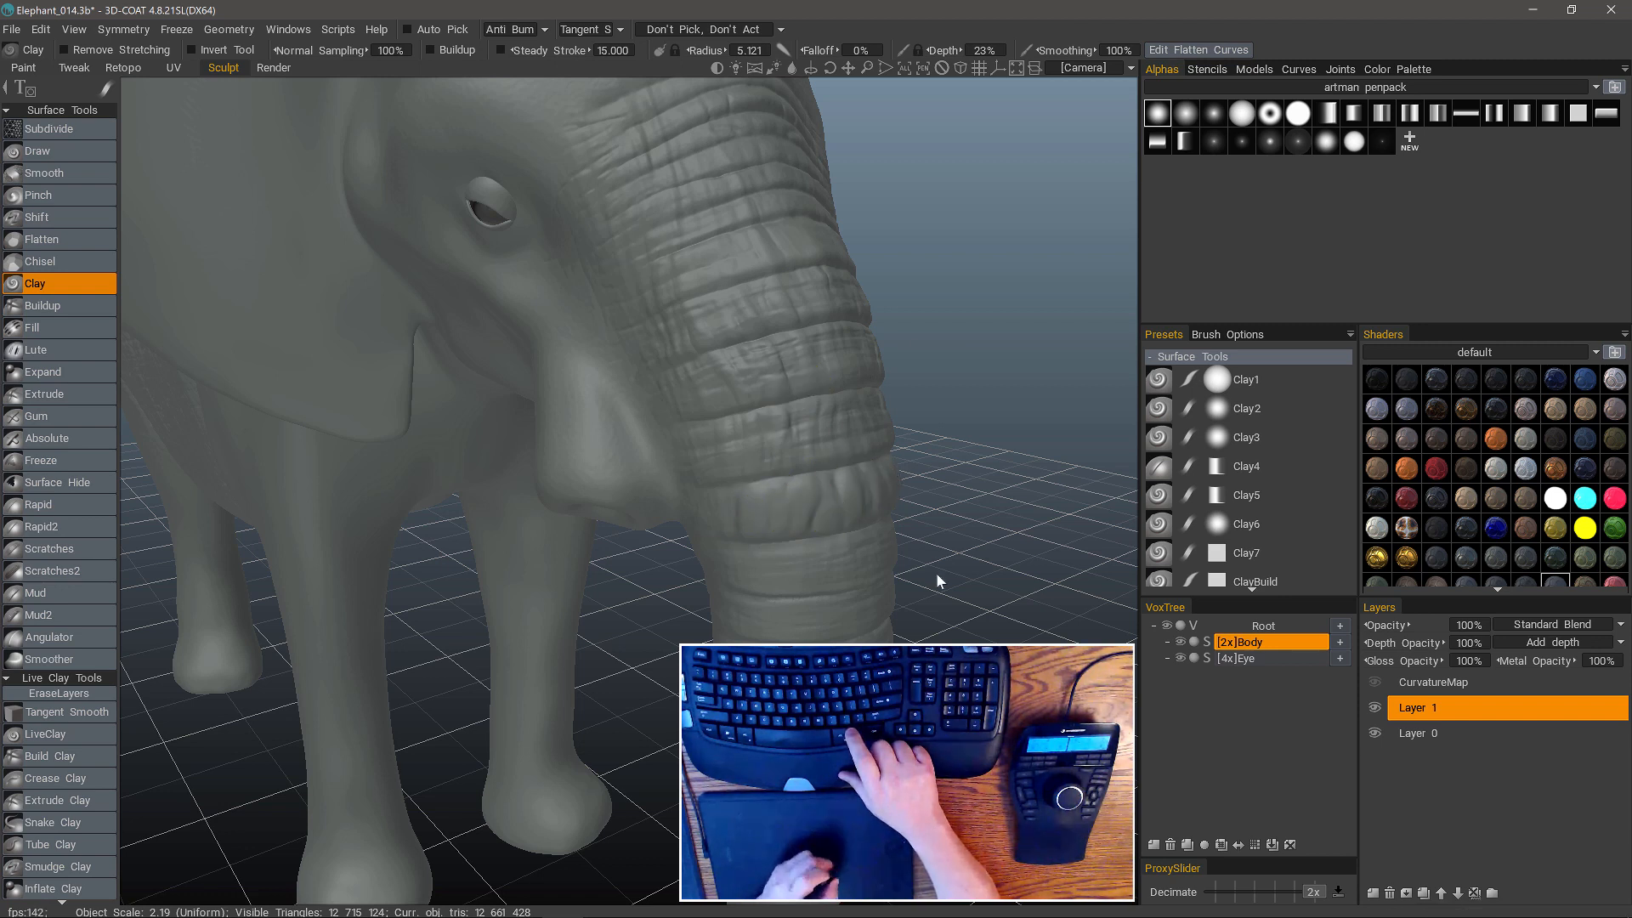
pyautogui.keyDown('alt'); pyautogui.moveTo(937, 581); pyautogui.dragTo(965, 439); pyautogui.keyUp('alt')
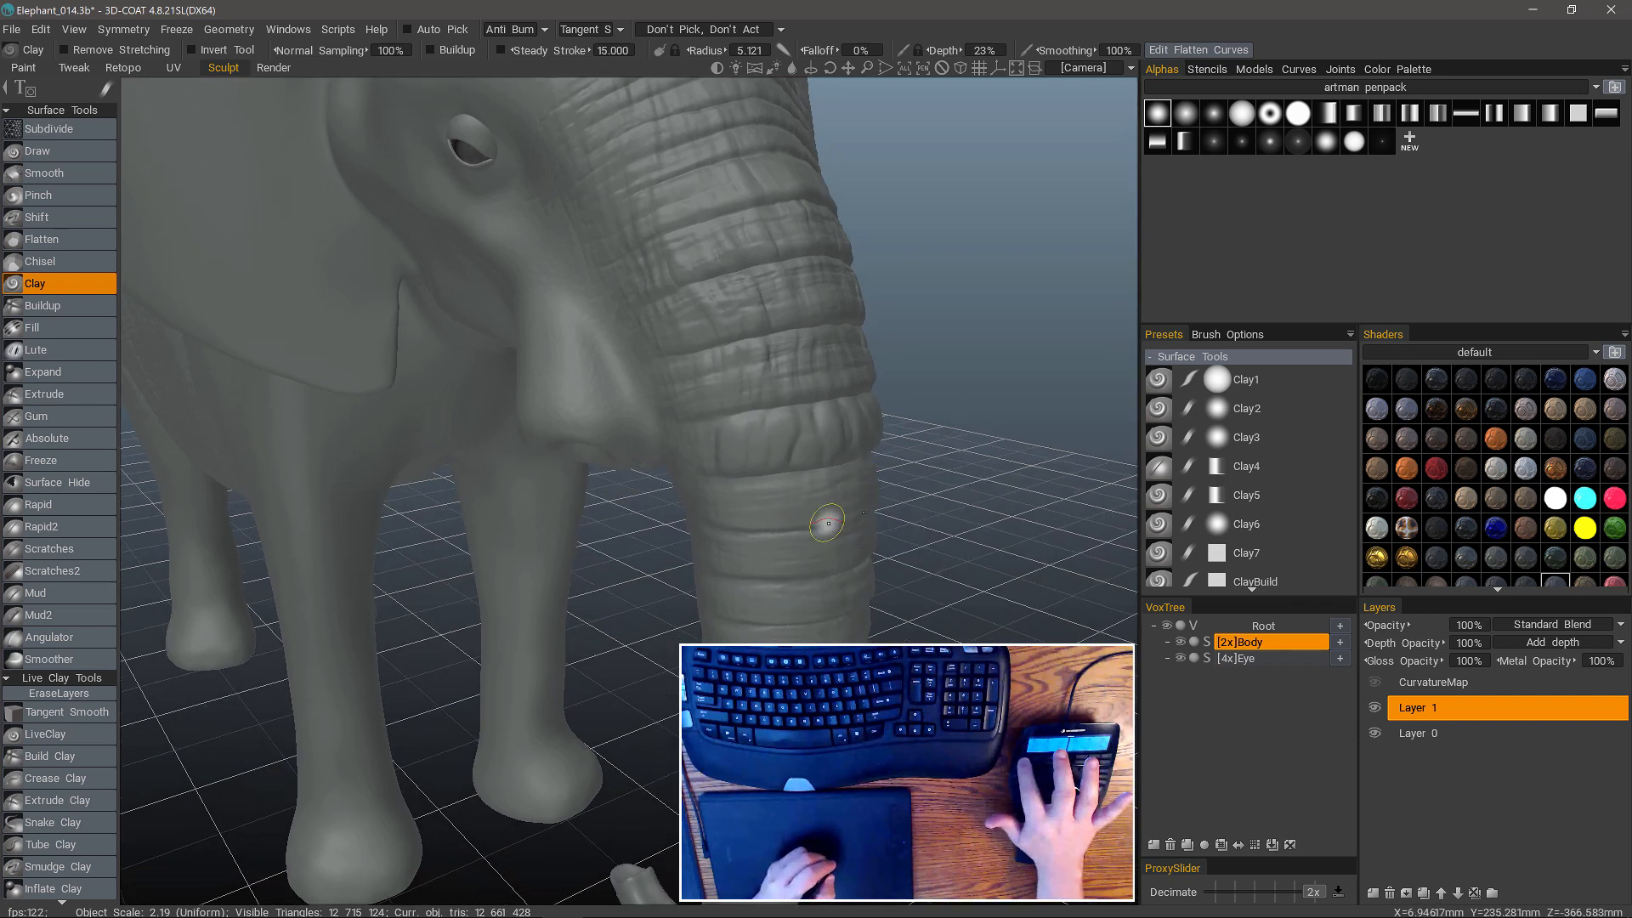
# Choose the Clay1 preset and sculpt vertical wrinkles into the successive smooth folds down the front and both sides of the trunk.
pyautogui.press('space')
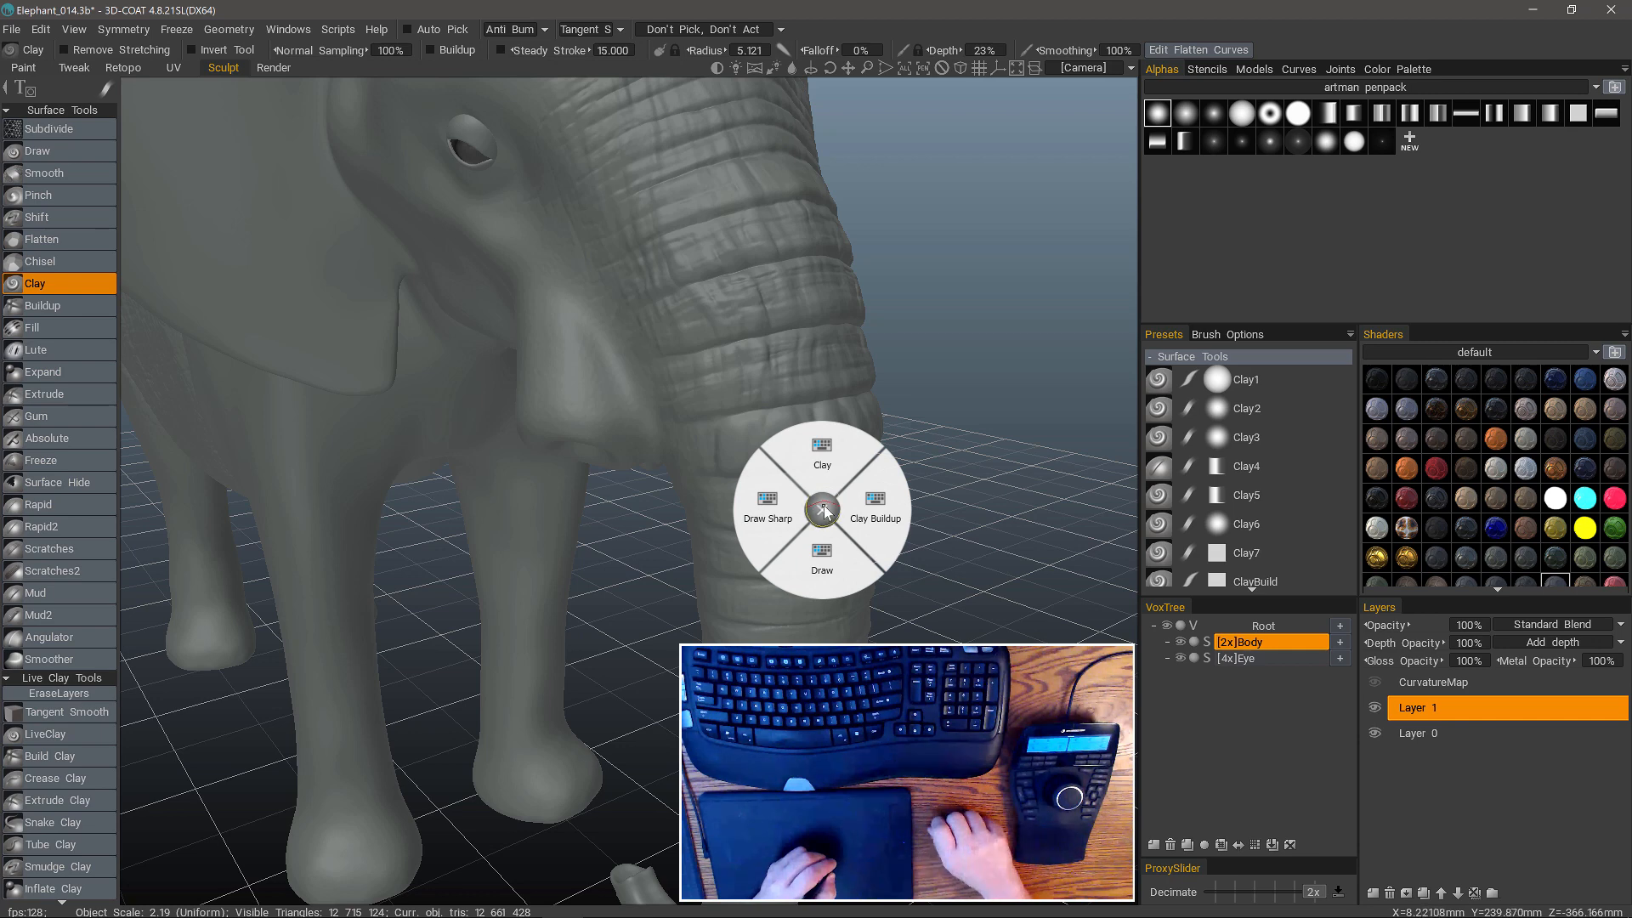
pyautogui.click(822, 455)
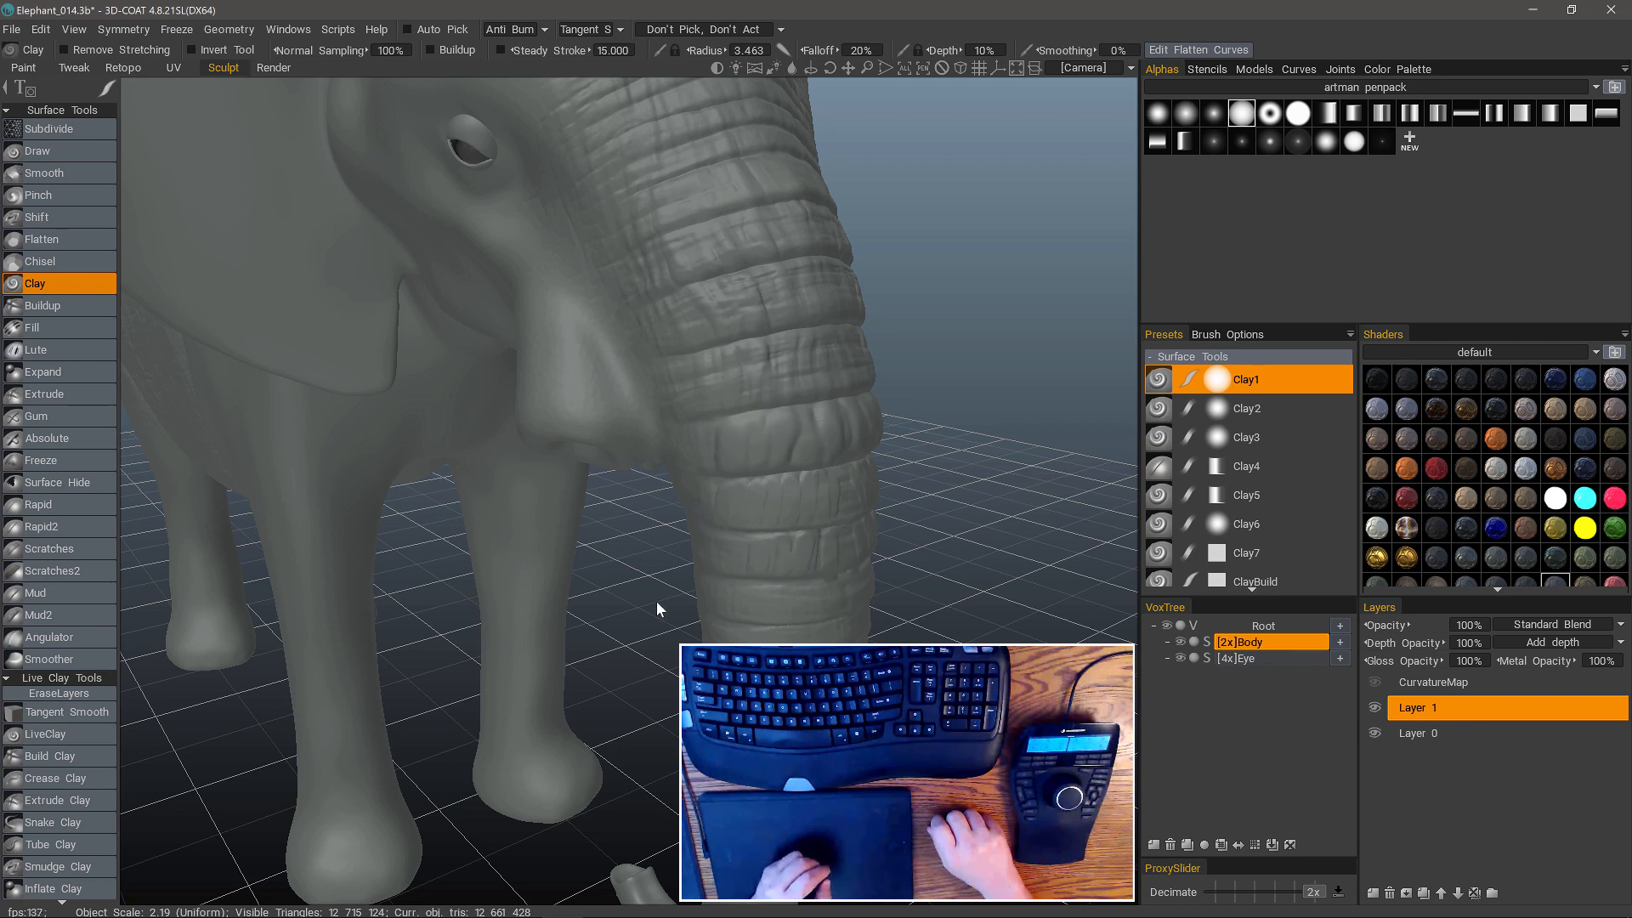
pyautogui.moveTo(657, 604); pyautogui.dragTo(734, 536)
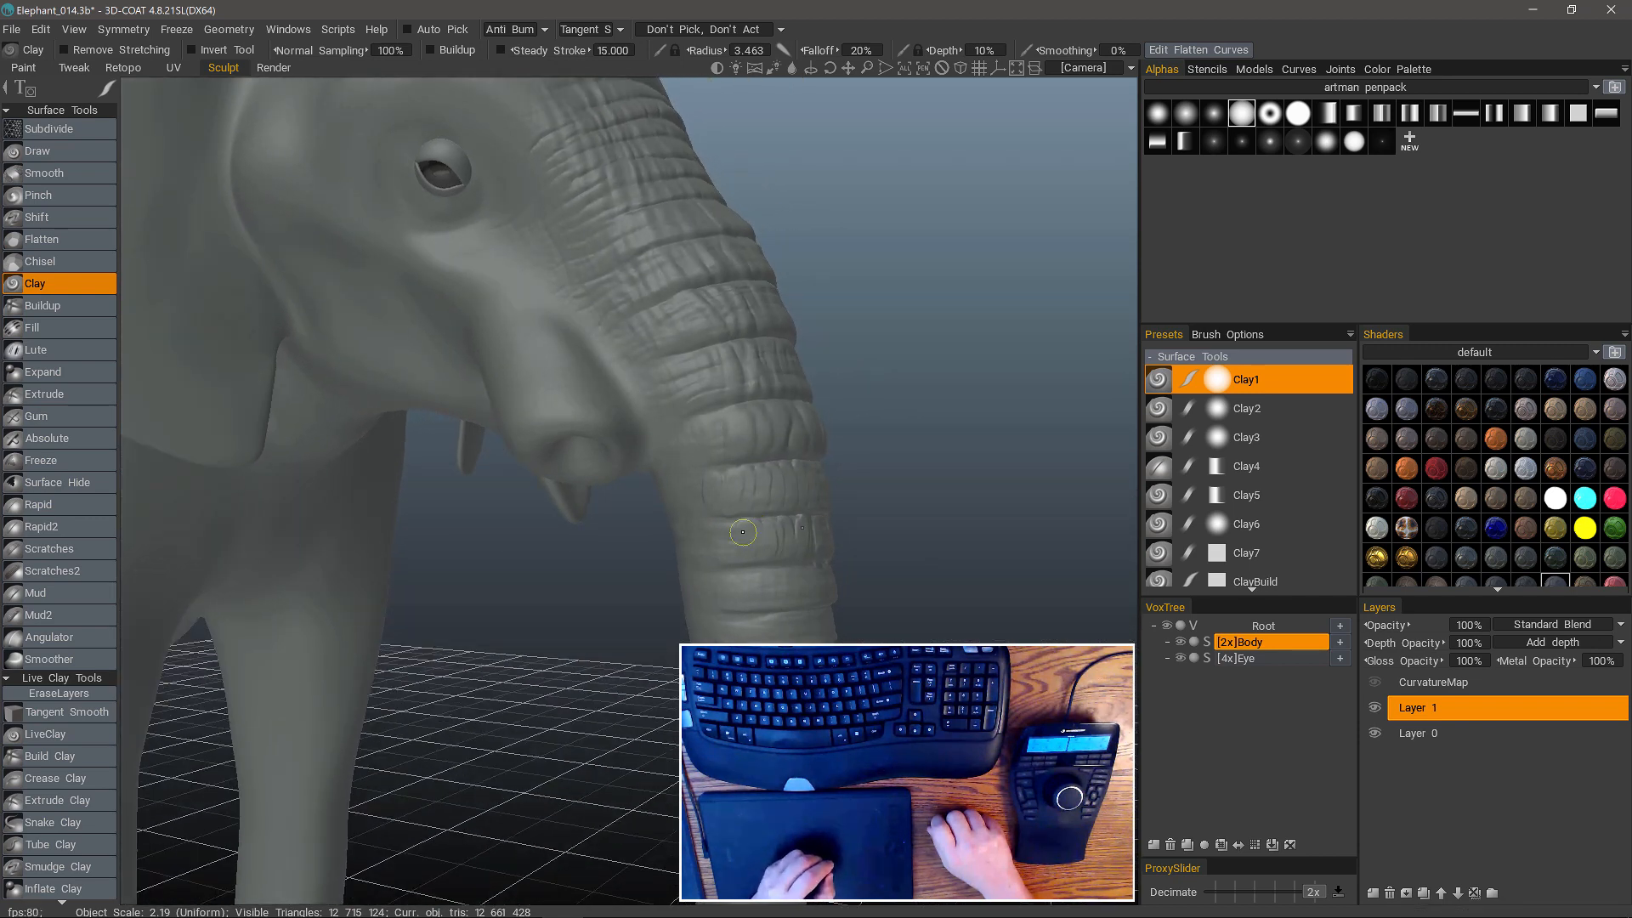
pyautogui.moveTo(867, 623); pyautogui.dragTo(813, 574)
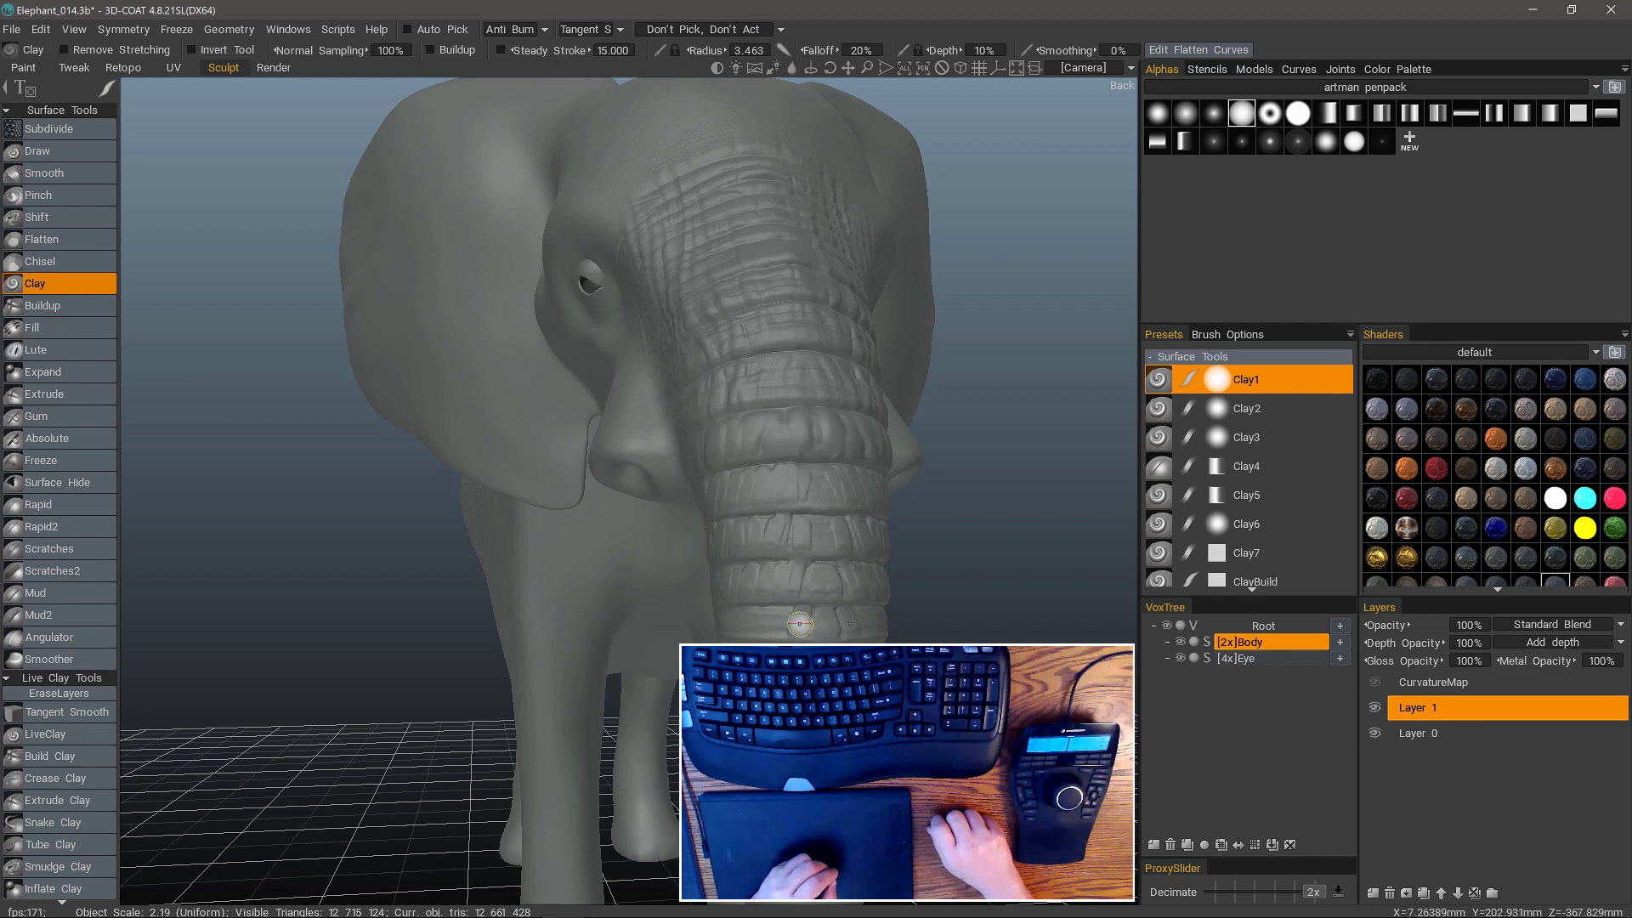
pyautogui.moveTo(913, 628)
pyautogui.mouseDown()
pyautogui.moveTo(977, 619)
pyautogui.moveTo(790, 620)
pyautogui.mouseUp()
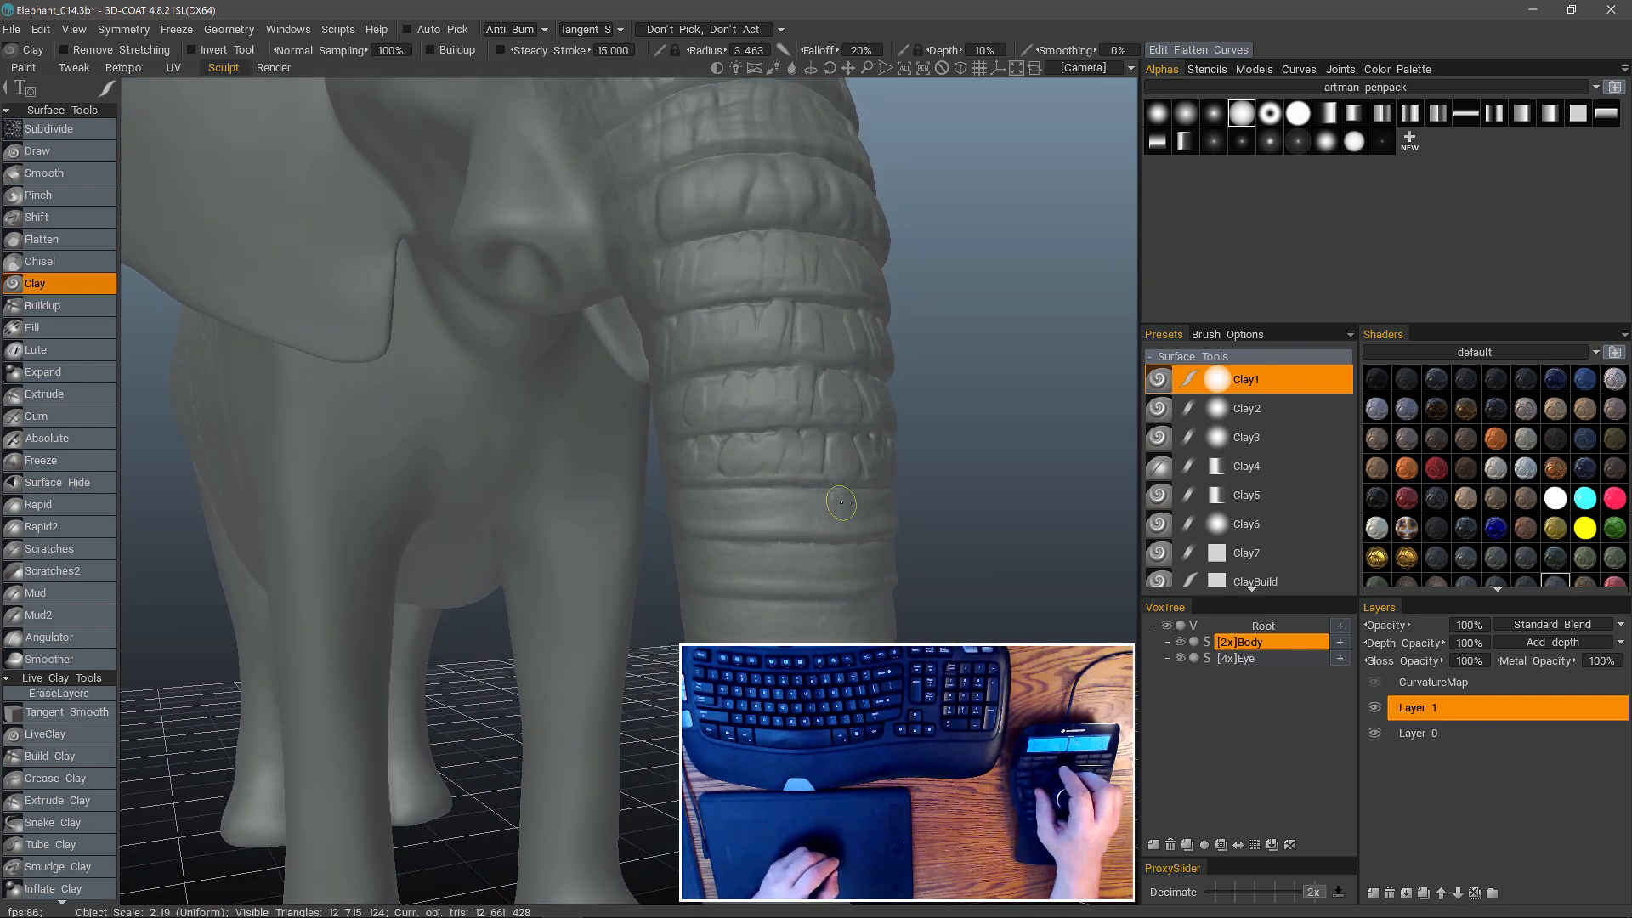
pyautogui.moveTo(840, 499)
pyautogui.mouseDown()
pyautogui.moveTo(823, 524)
pyautogui.moveTo(728, 513)
pyautogui.moveTo(681, 529)
pyautogui.moveTo(686, 566)
pyautogui.mouseUp()
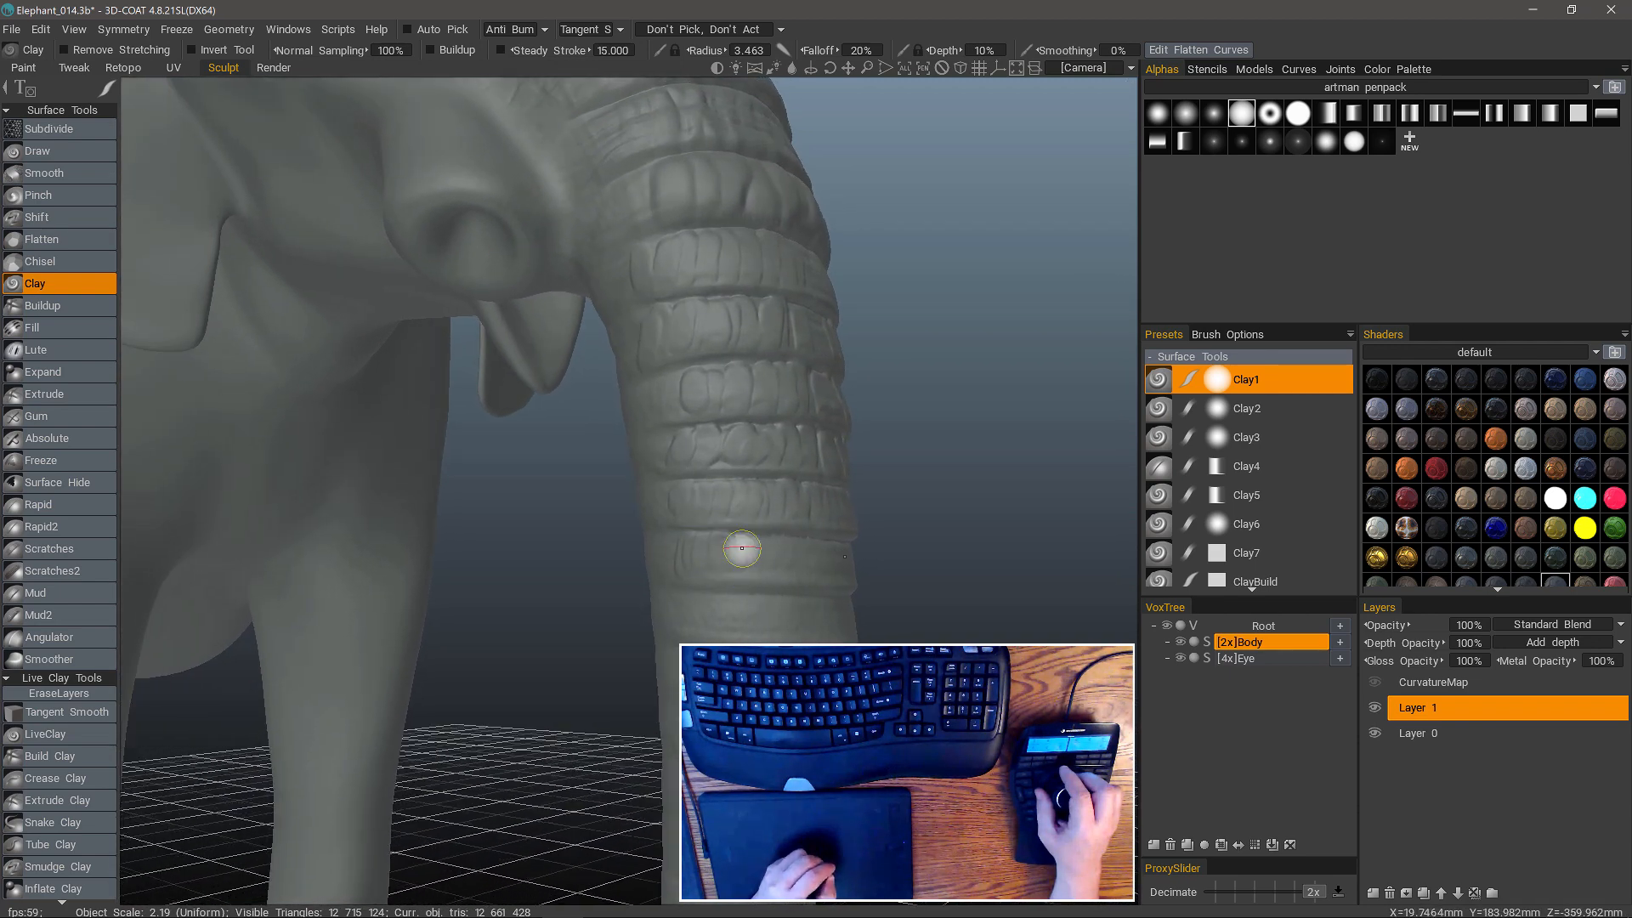
pyautogui.moveTo(787, 533)
pyautogui.mouseDown()
pyautogui.moveTo(797, 565)
pyautogui.moveTo(833, 577)
pyautogui.mouseUp()
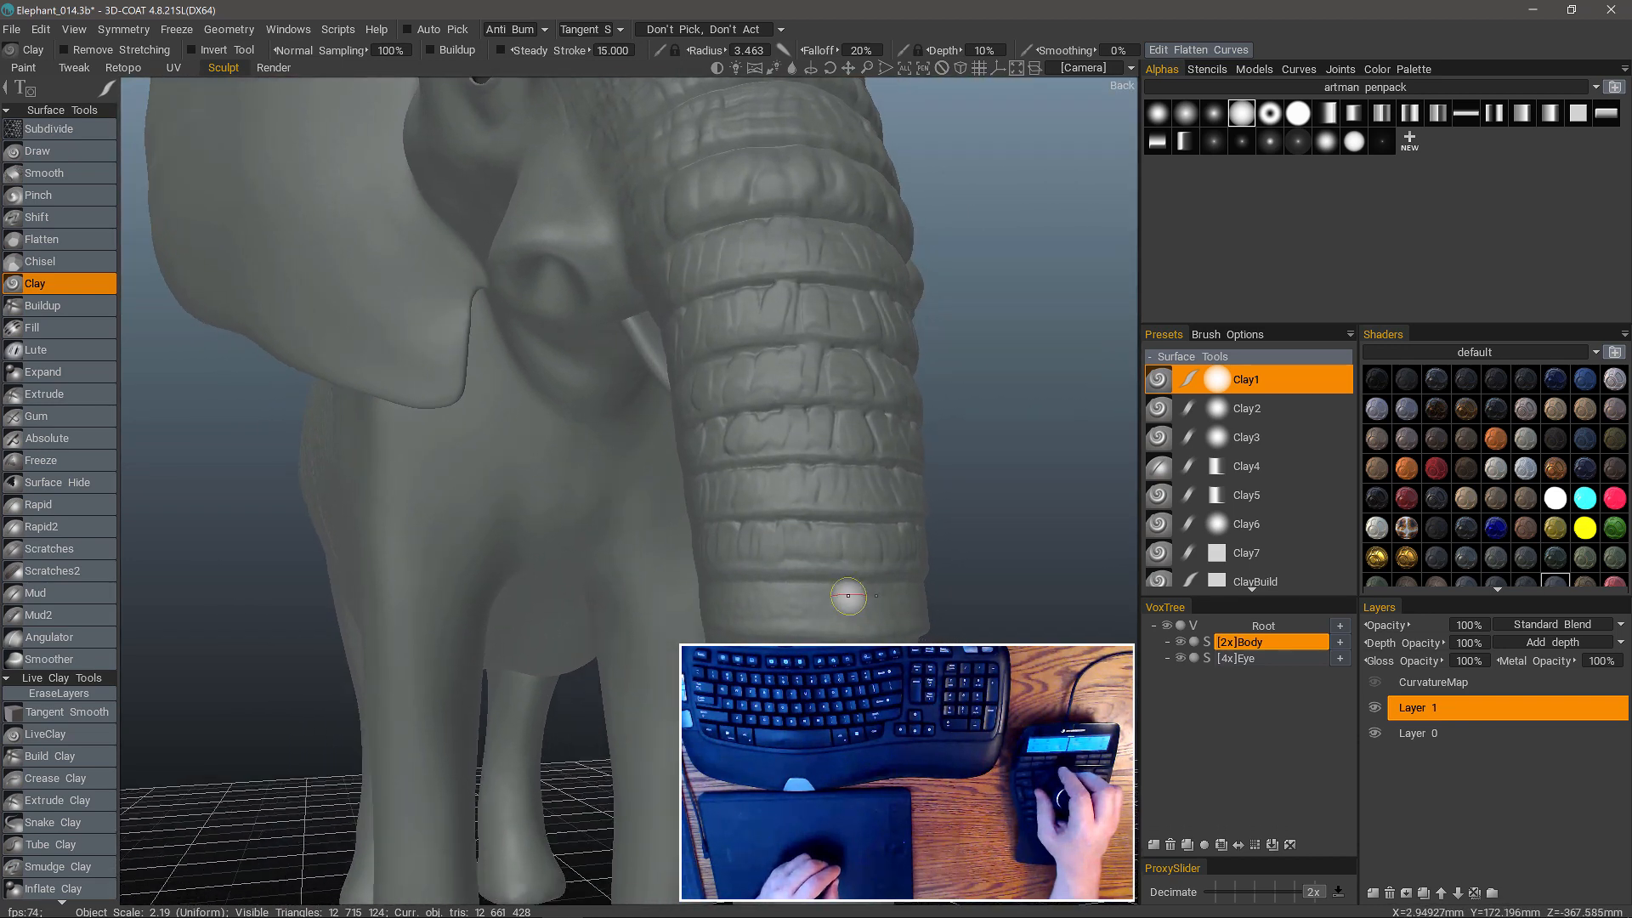
pyautogui.moveTo(853, 588)
pyautogui.mouseDown()
pyautogui.moveTo(854, 618)
pyautogui.moveTo(838, 608)
pyautogui.mouseUp()
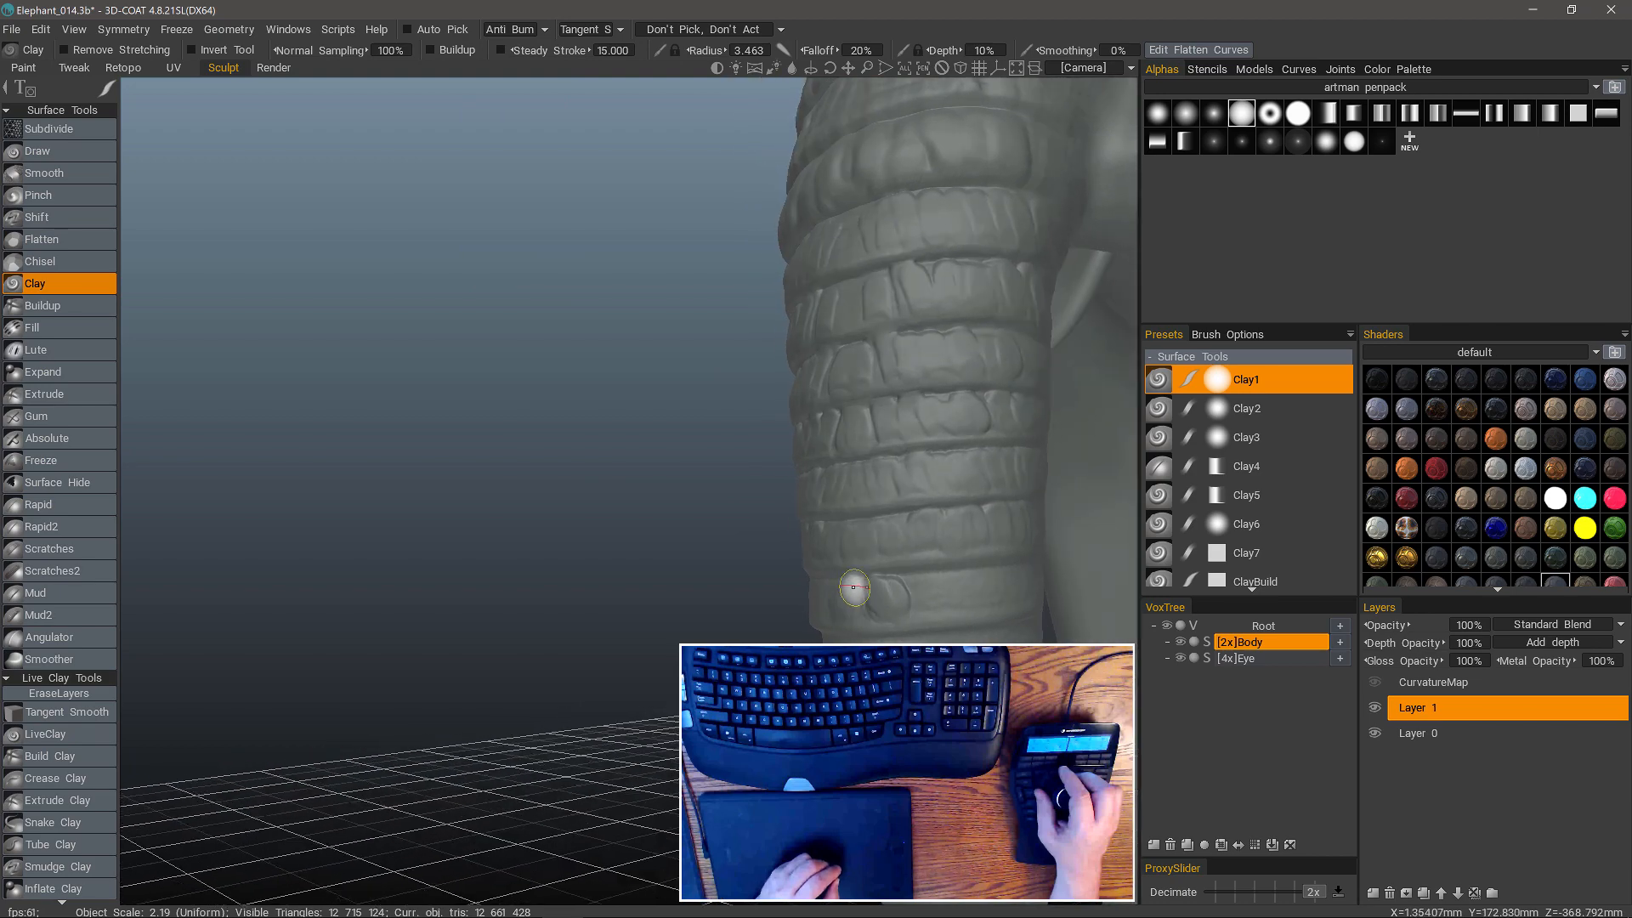
pyautogui.moveTo(856, 587); pyautogui.dragTo(853, 606)
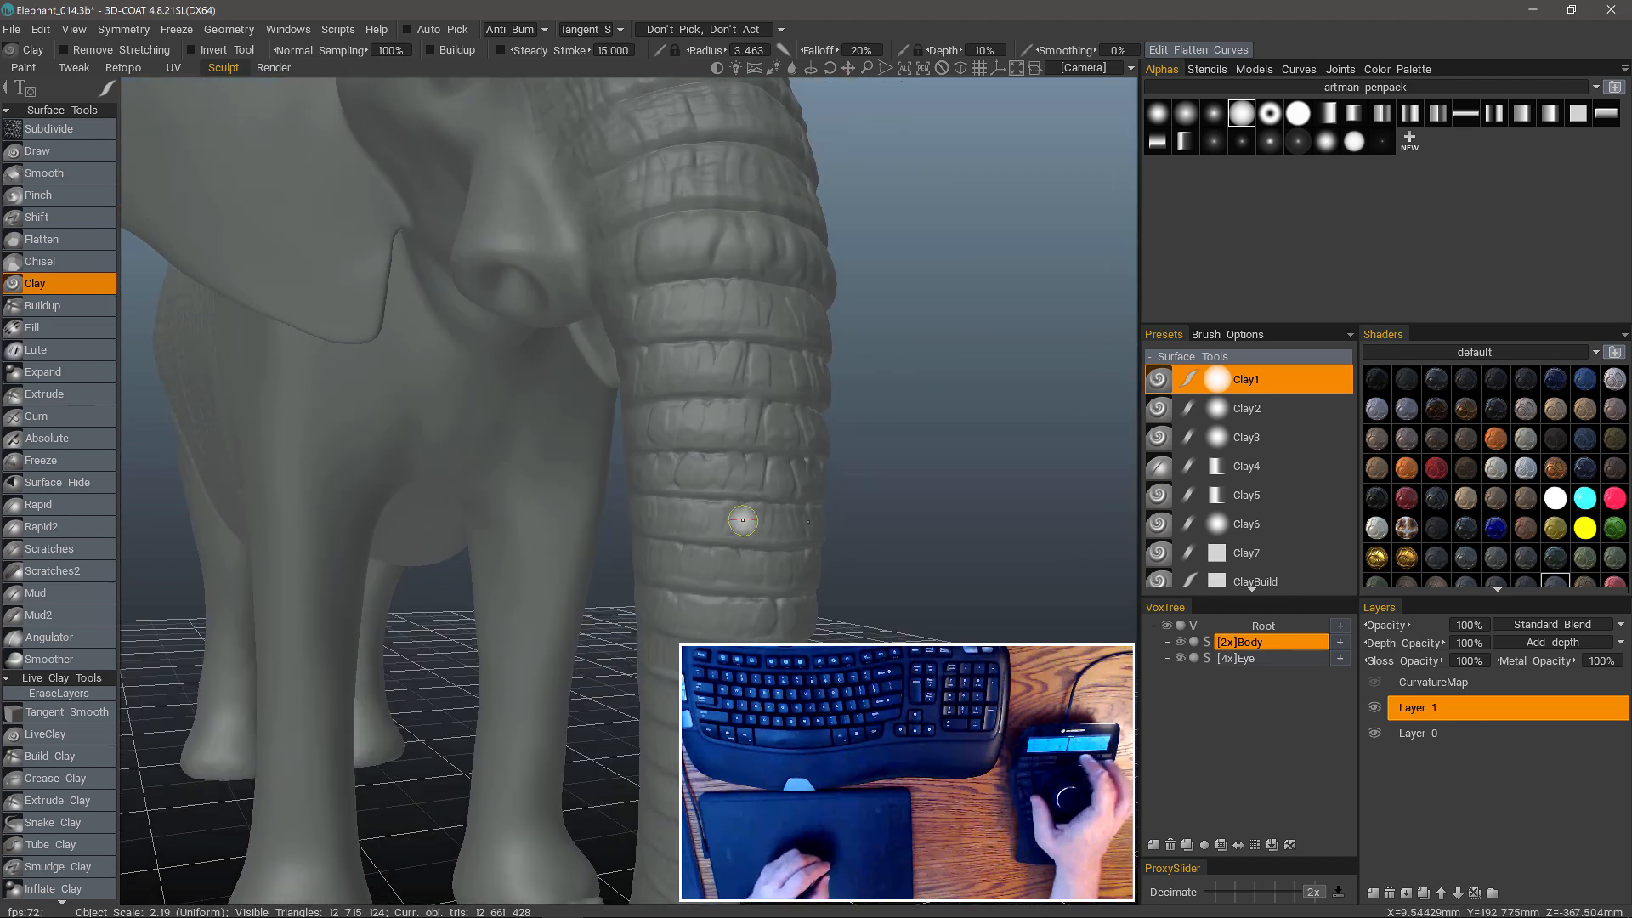
# Return to the Paint workspace with the trunk in view.
pyautogui.click(742, 473)
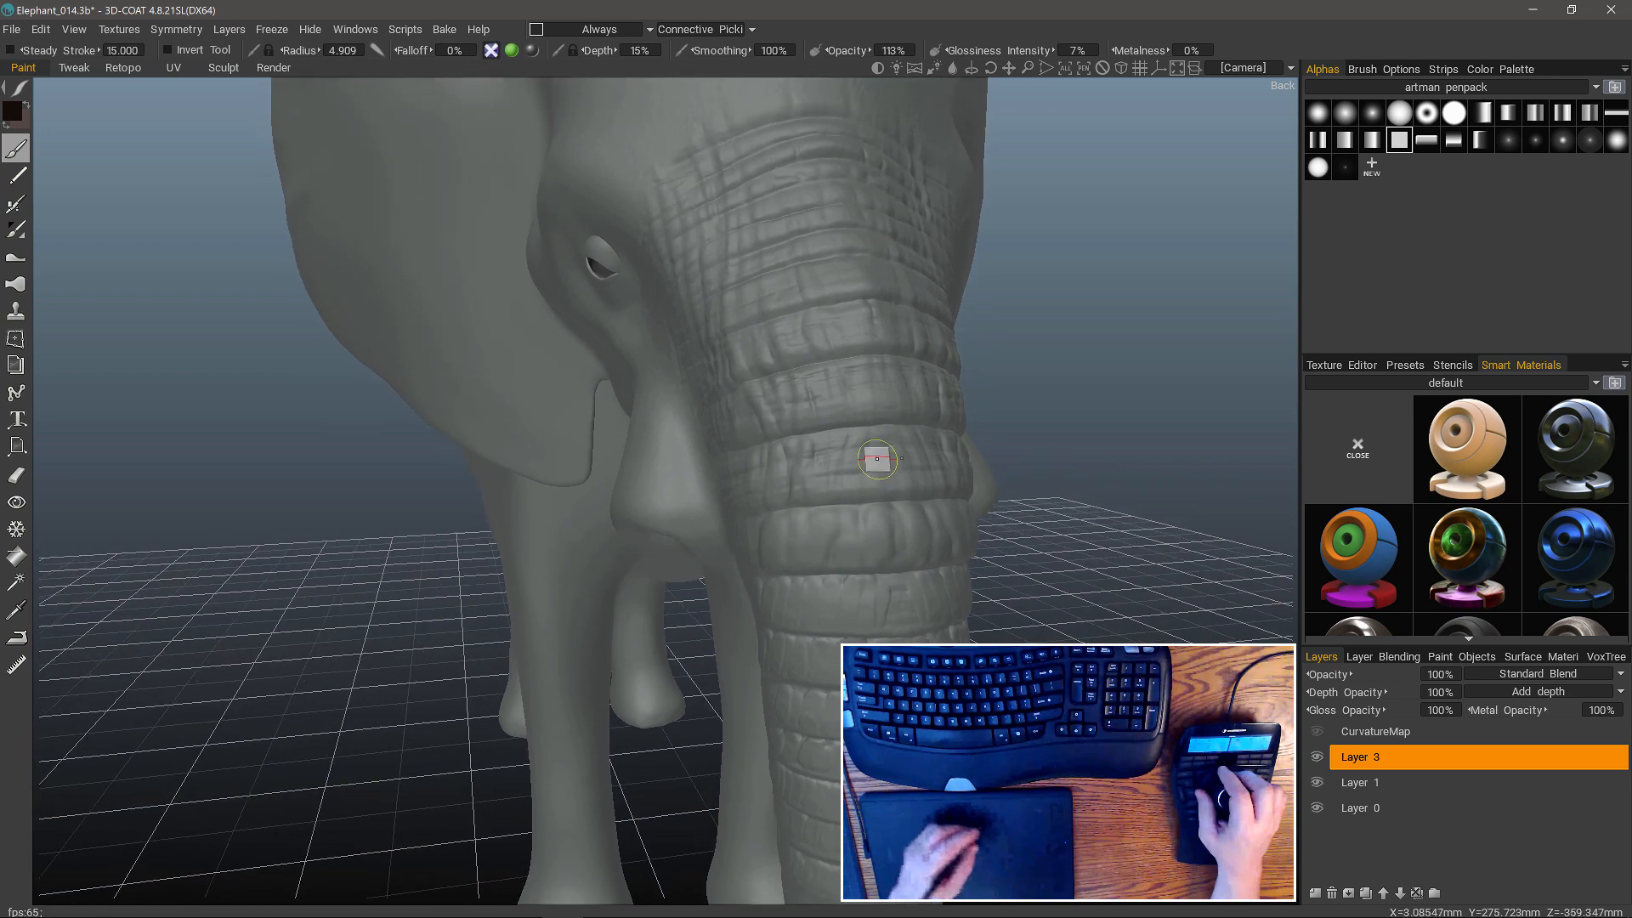
# Set the paint condition to More on Convex and brush muted red over the raised trunk wrinkles, ending at radius 7.859 and falloff 33%.
pyautogui.click(610, 31)
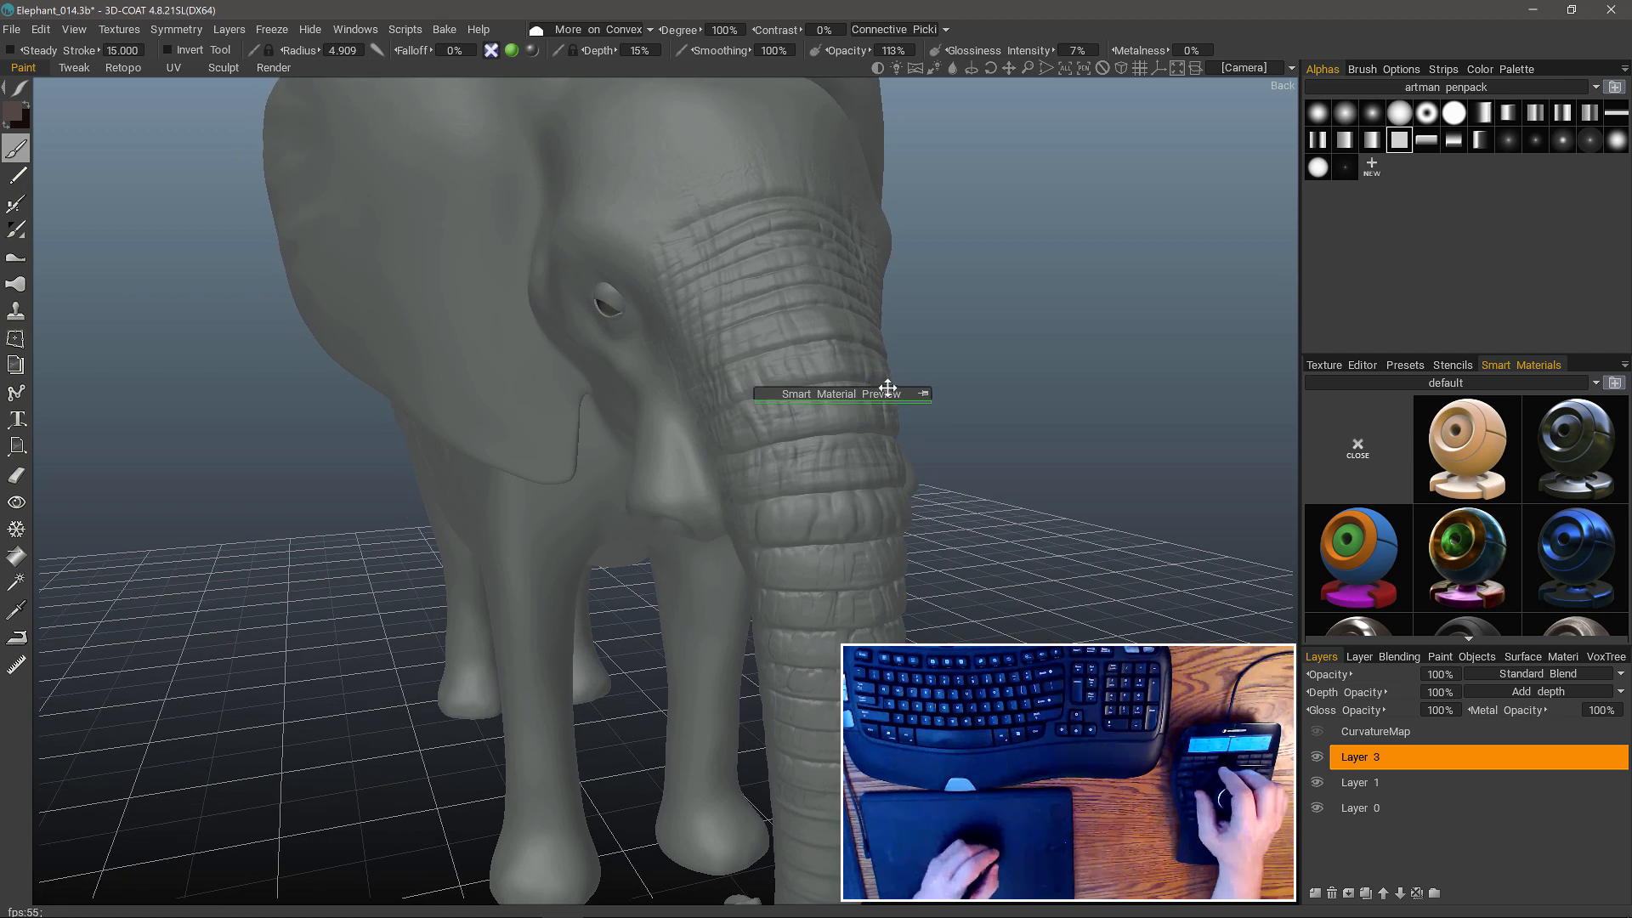
pyautogui.moveTo(933, 359); pyautogui.dragTo(1033, 270)
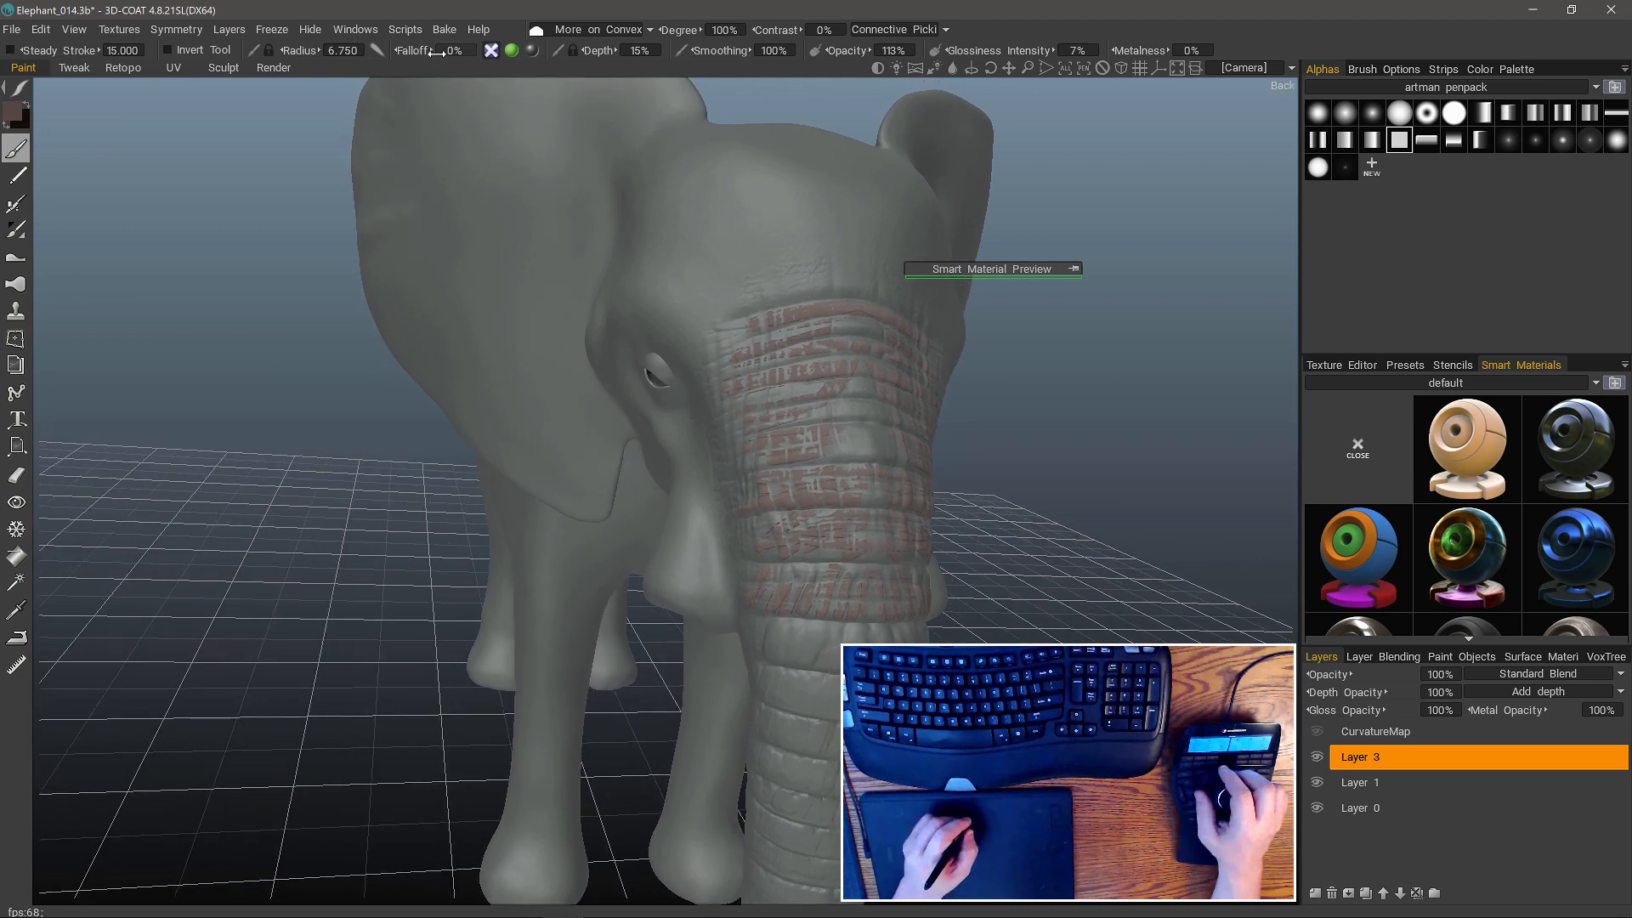
pyautogui.scroll(4, 468, 57)
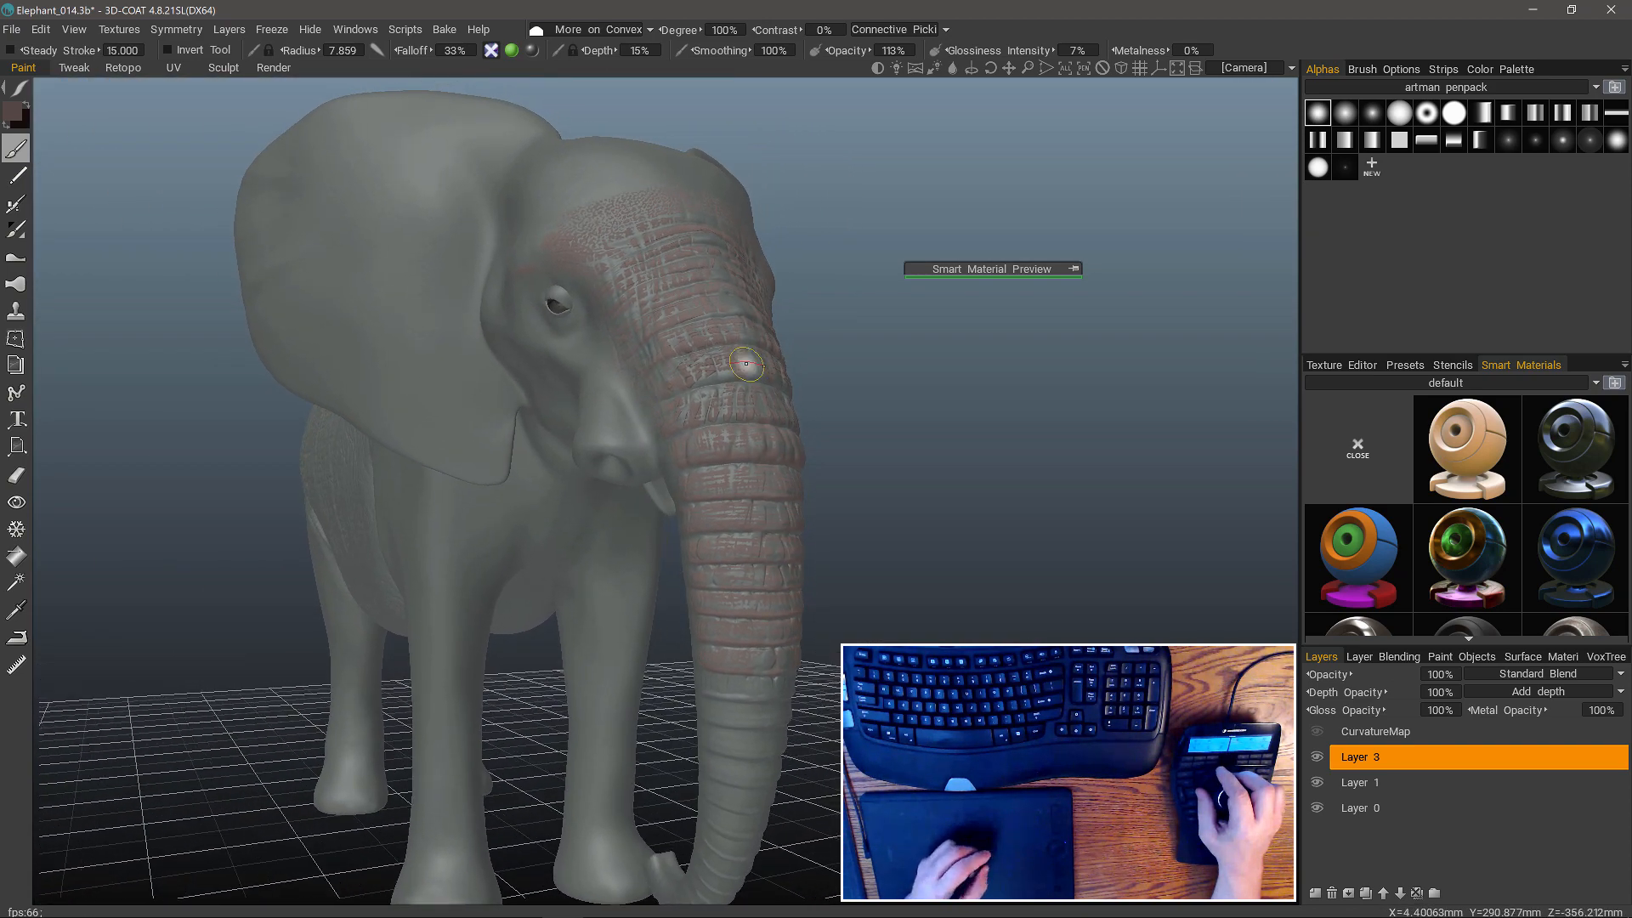
# Change the paint condition to More on Concave and paint black into the horizontal creases on the upper trunk.
pyautogui.click(592, 31)
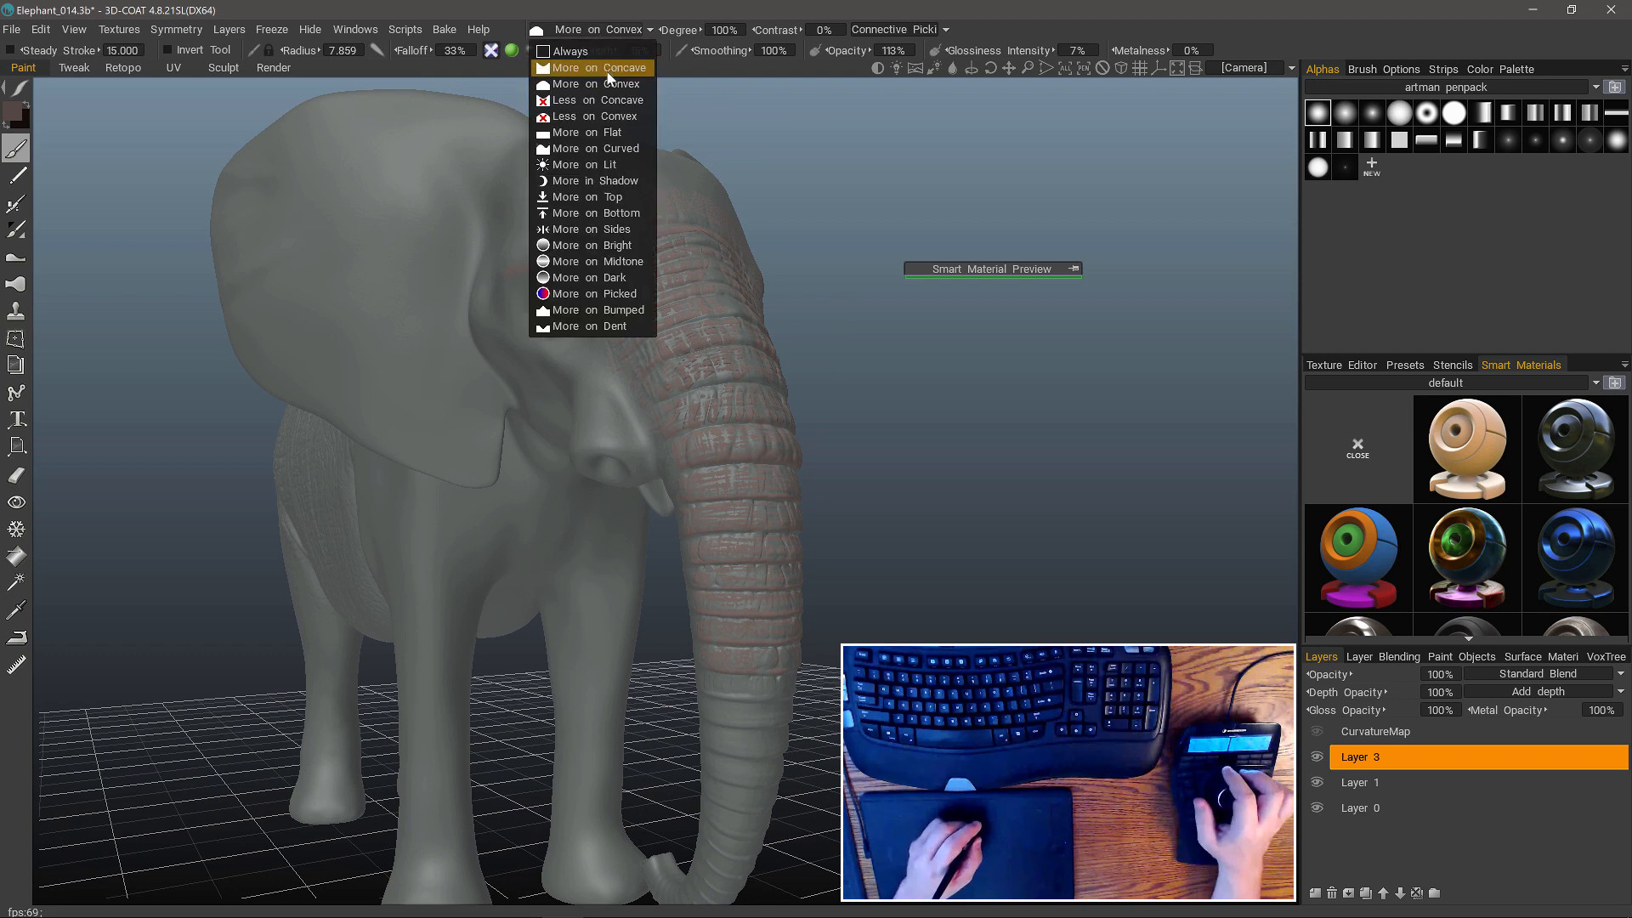
pyautogui.click(609, 66)
pyautogui.moveTo(33, 106)
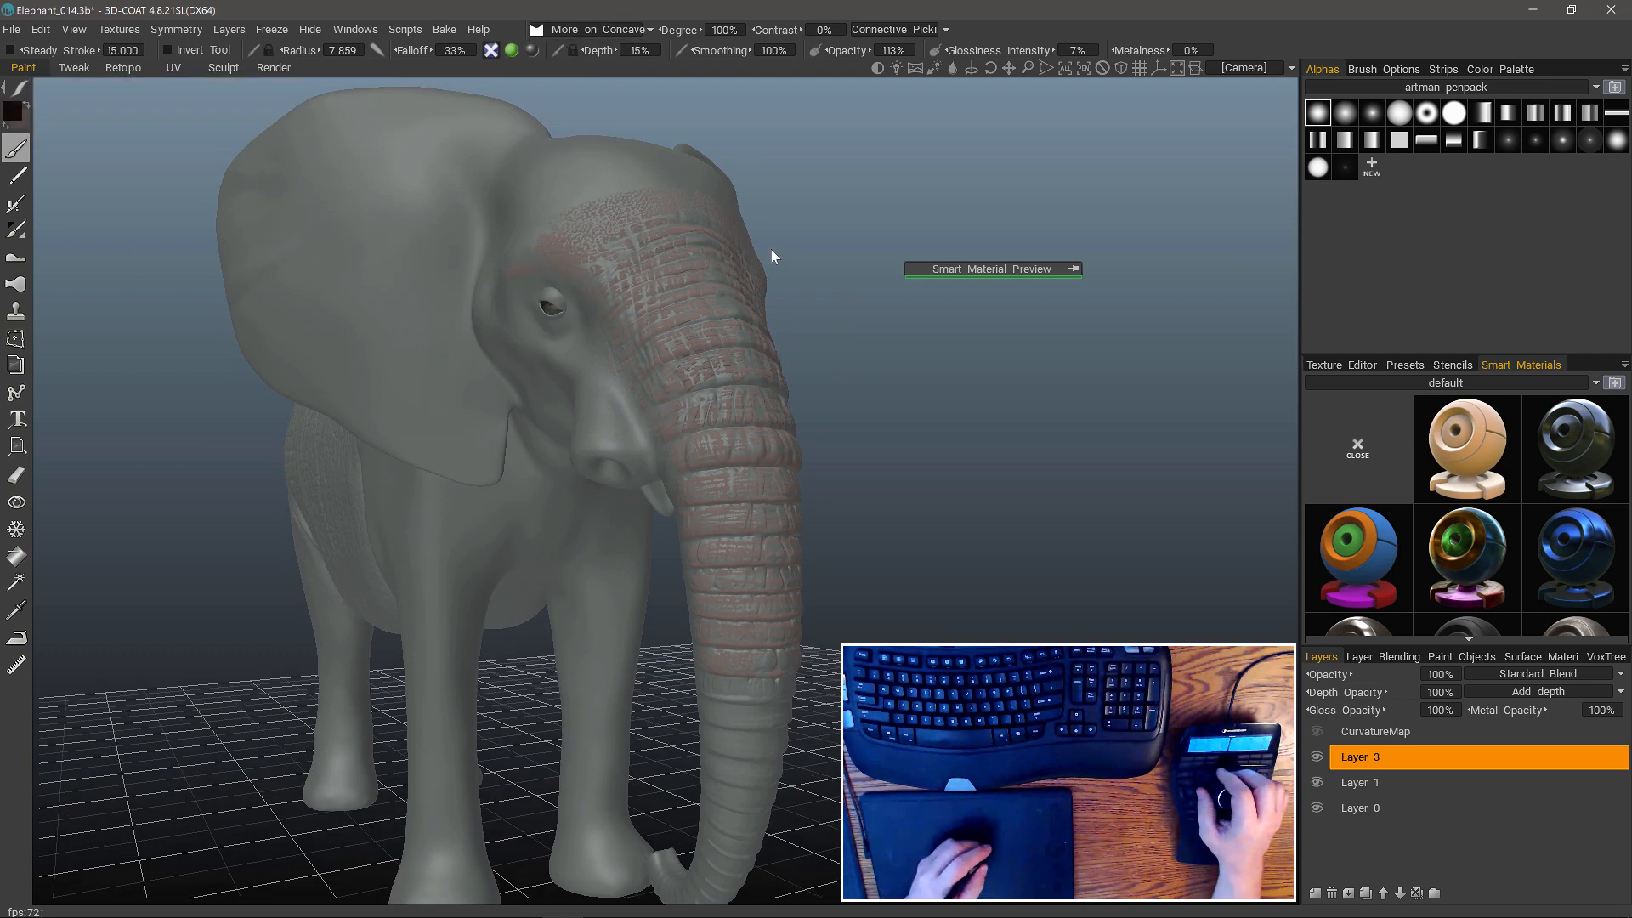
pyautogui.moveTo(711, 394)
pyautogui.mouseDown()
pyautogui.moveTo(661, 405)
pyautogui.moveTo(743, 344)
pyautogui.mouseUp()
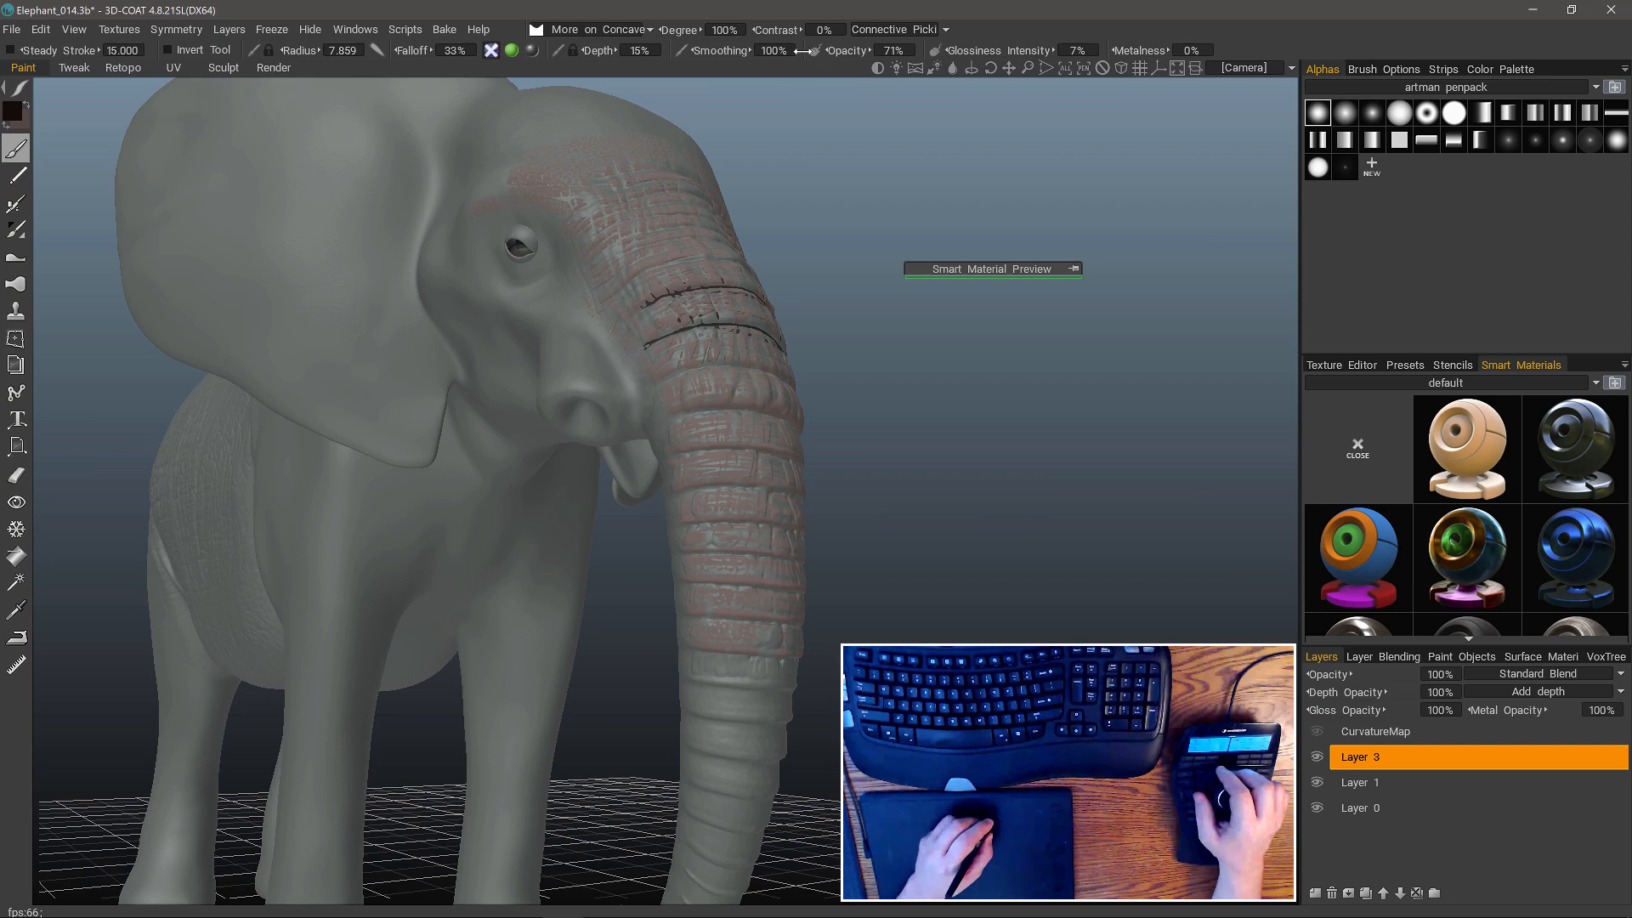
# Set the brush opacity to 55% and darken more of the recessed creases across the front of the upper trunk.
pyautogui.moveTo(783, 52); pyautogui.dragTo(779, 54)
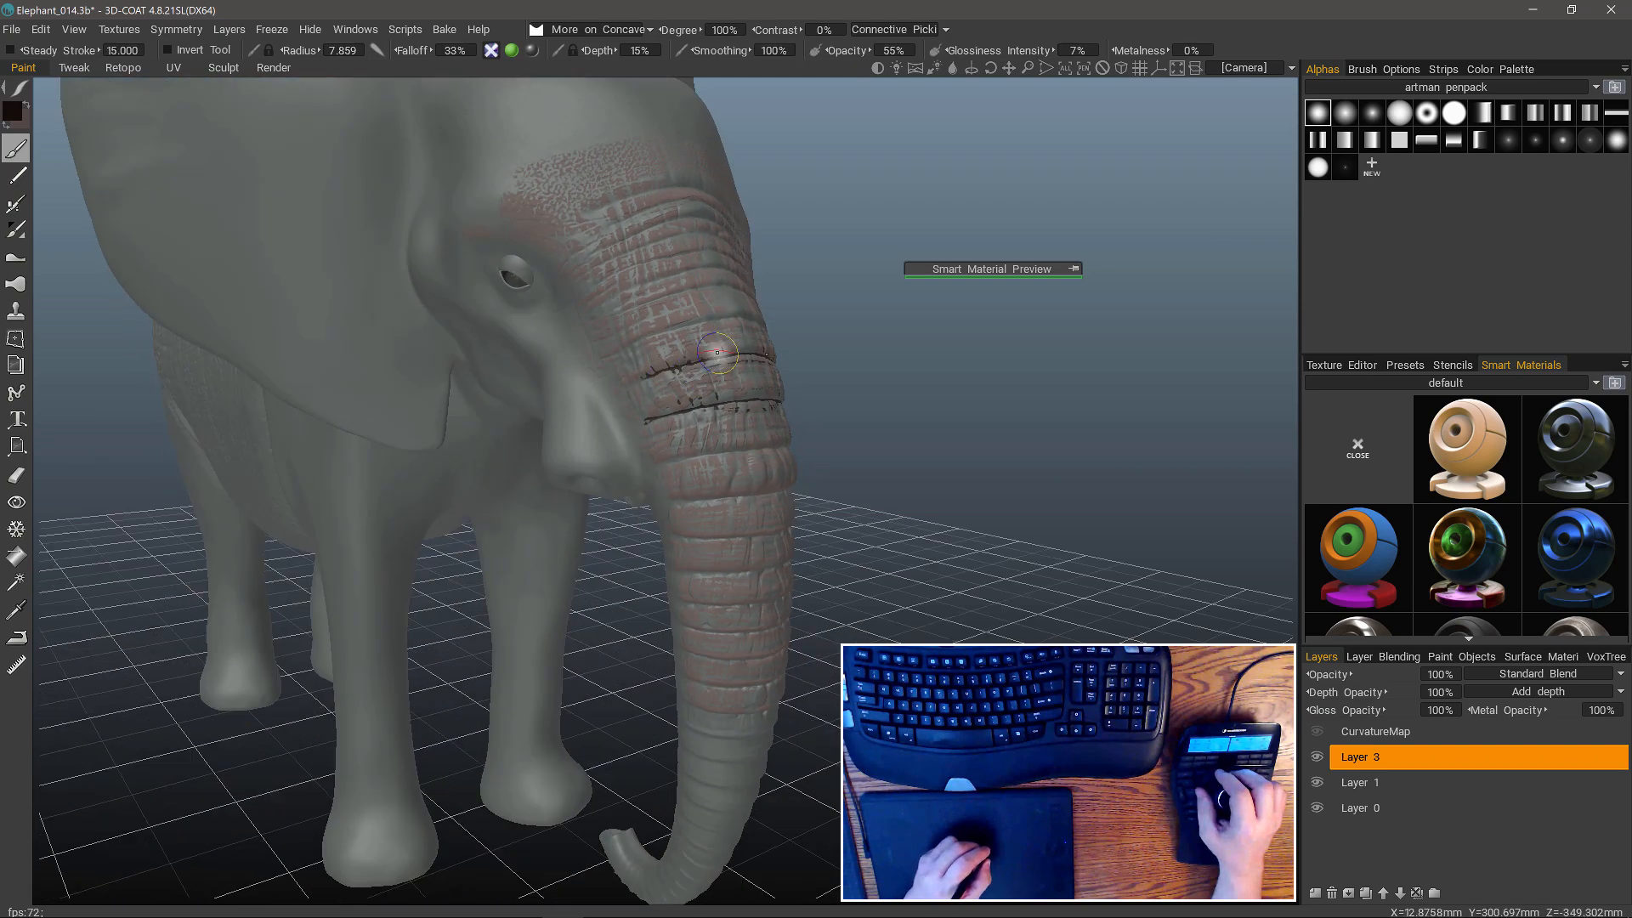
pyautogui.moveTo(757, 315); pyautogui.dragTo(706, 319)
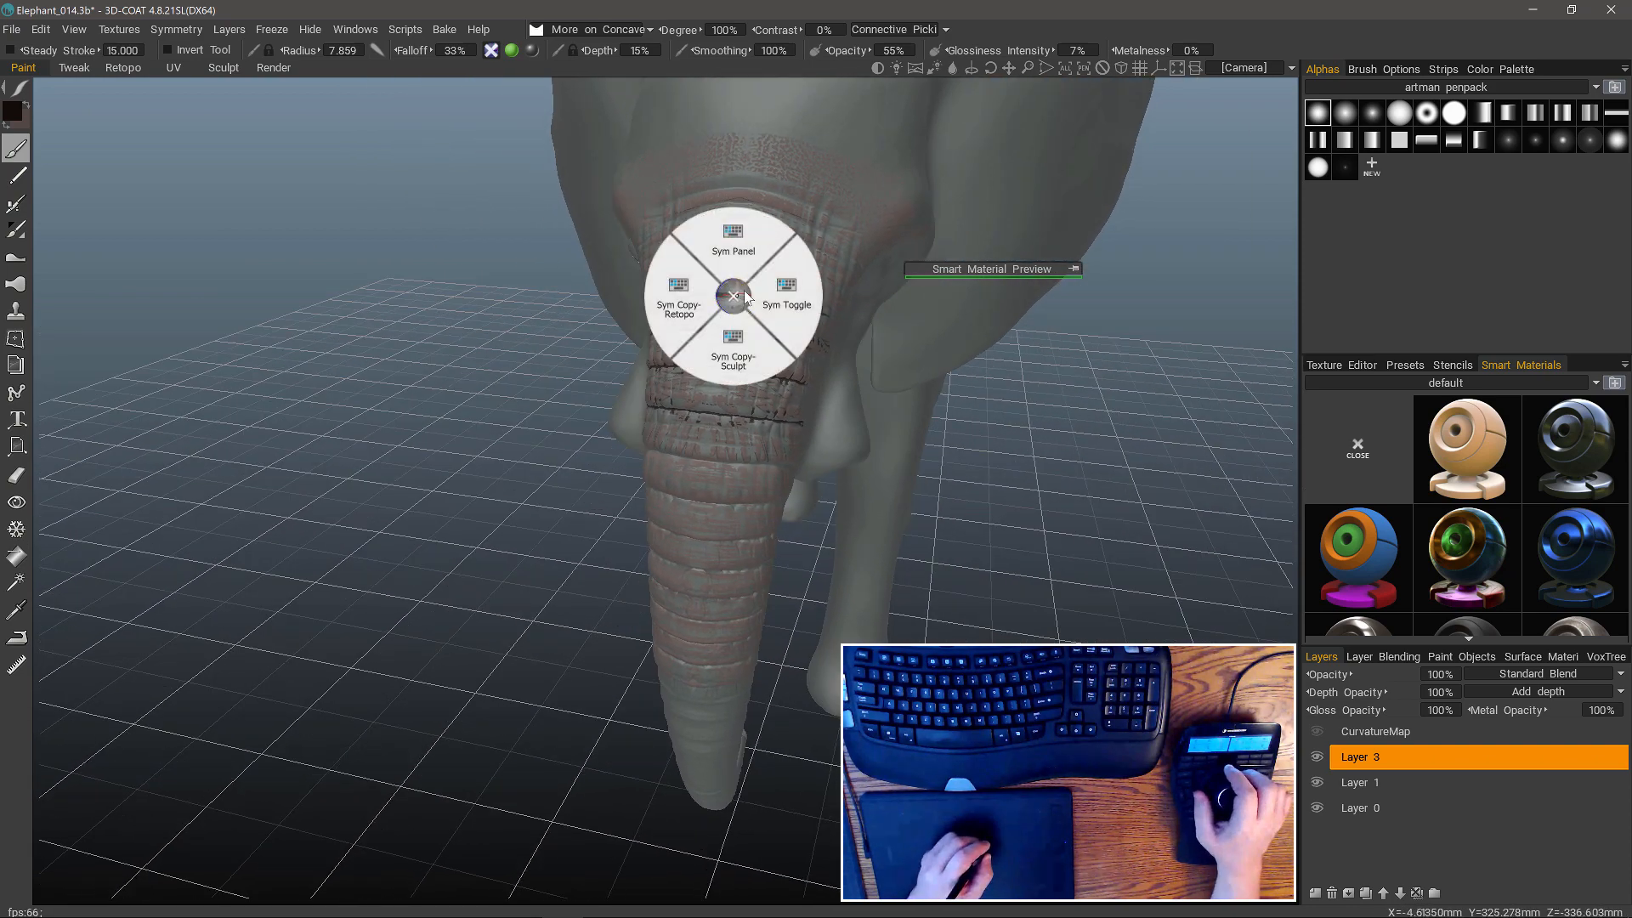
pyautogui.press('Escape')
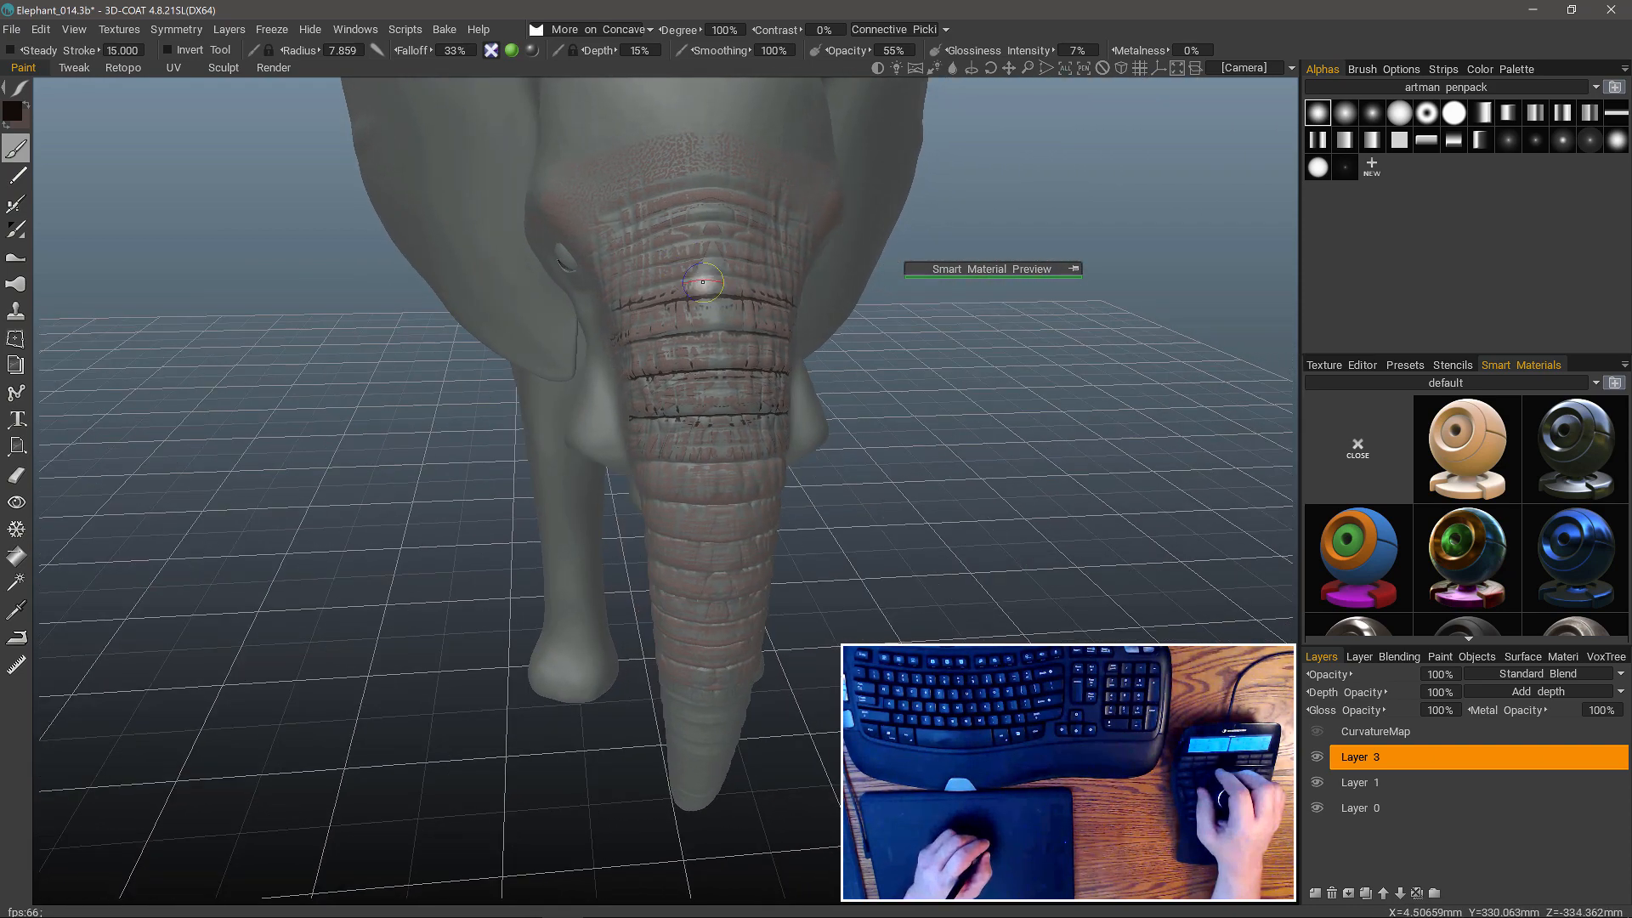